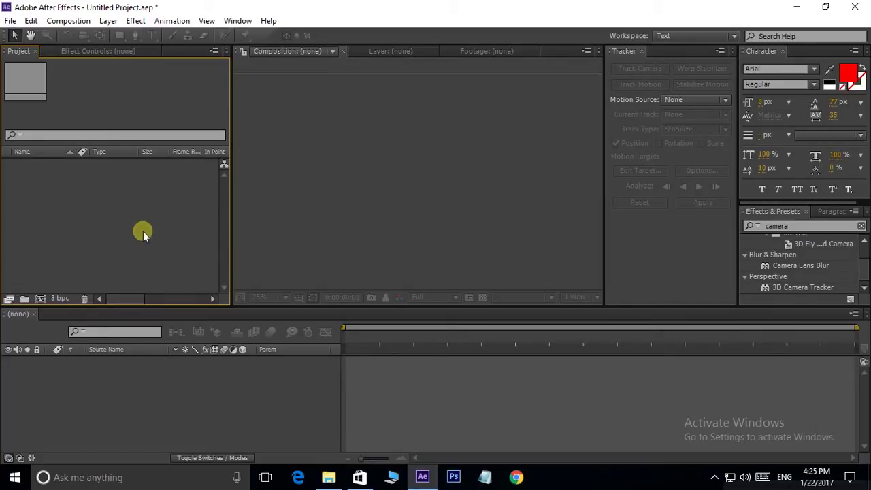
- Drag the Concrete 3D Tracking Clip from Desktop\new\1 into the Project panel
click(329, 477)
click(310, 162)
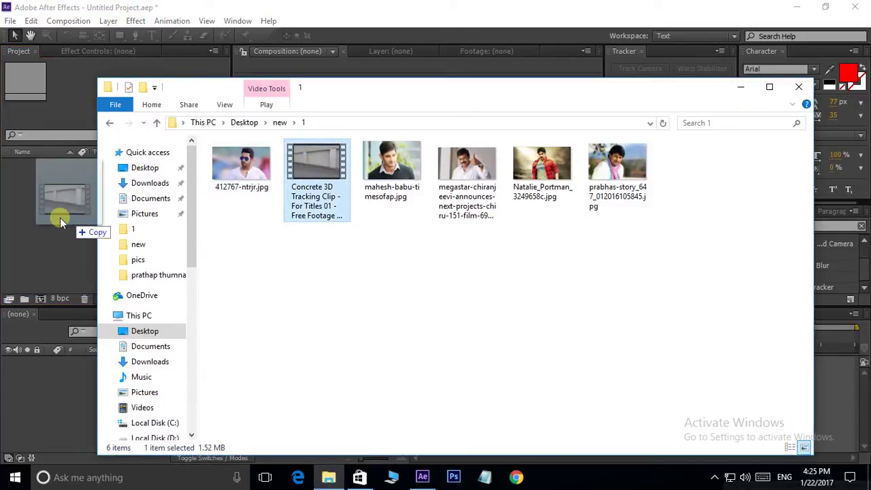
drag(310, 162, 62, 218)
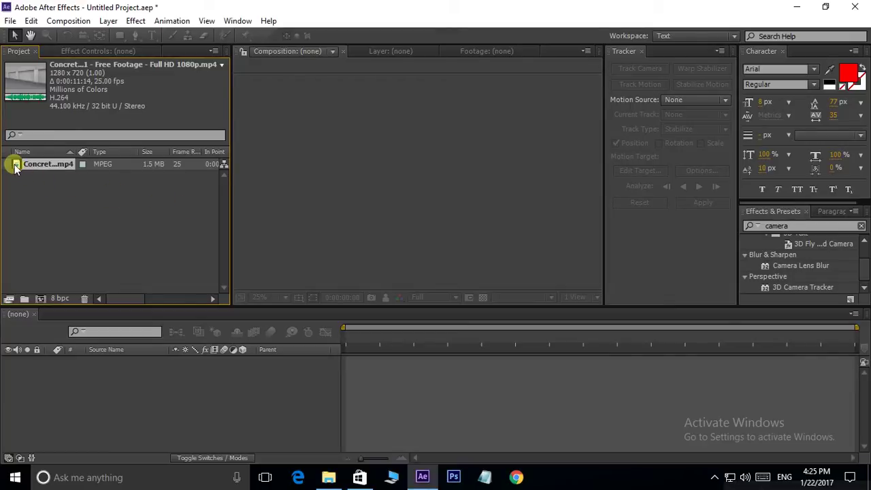
- Build a composition from the concrete footage and show the Effects & Presets panel, searching for camera
drag(15, 168, 411, 171)
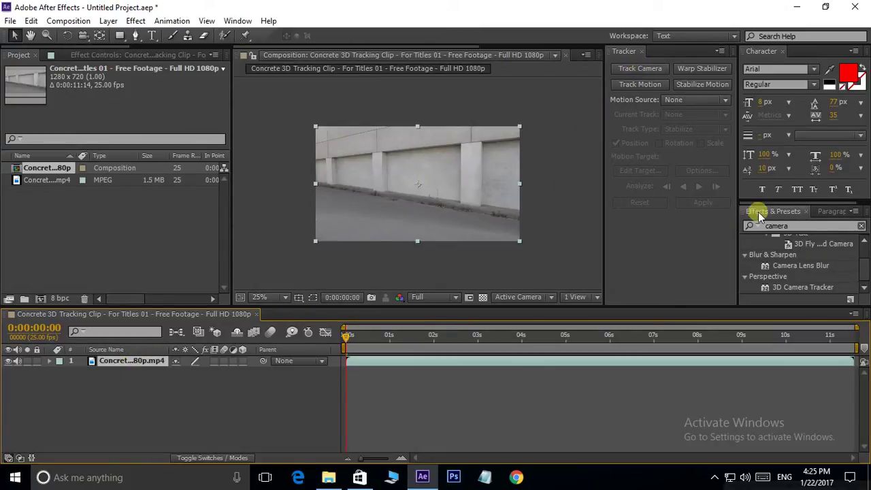
click(235, 21)
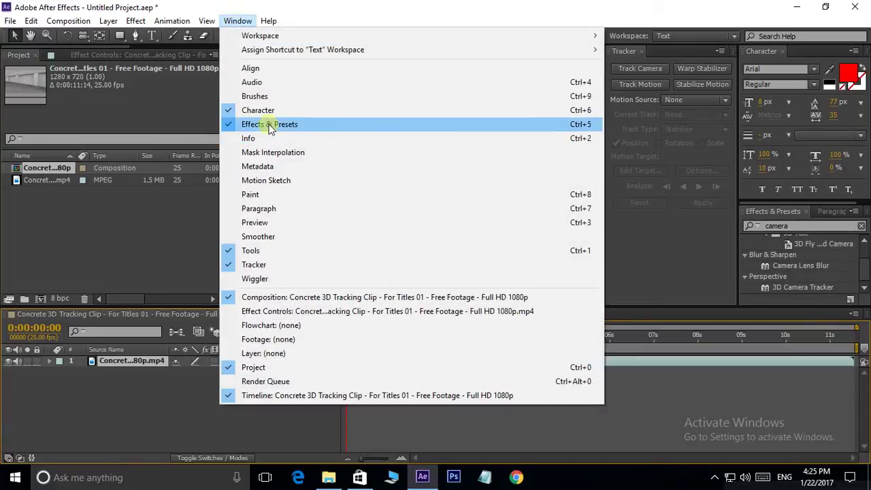
click(803, 235)
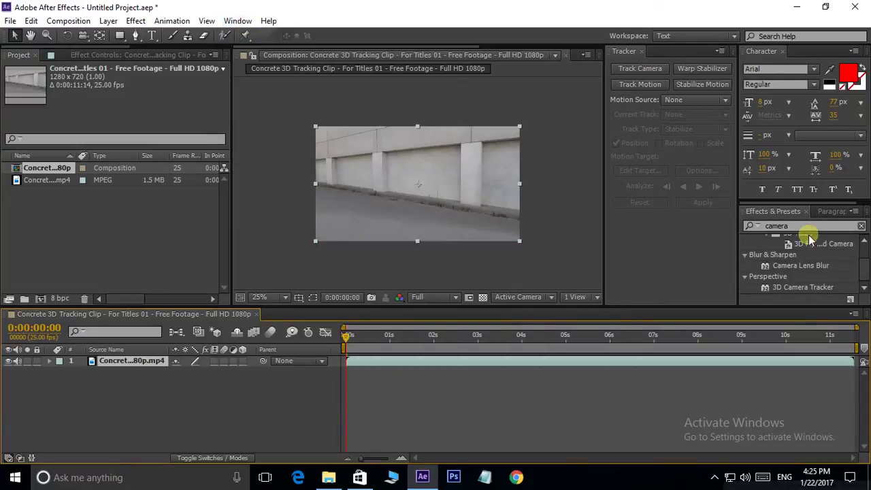
click(752, 228)
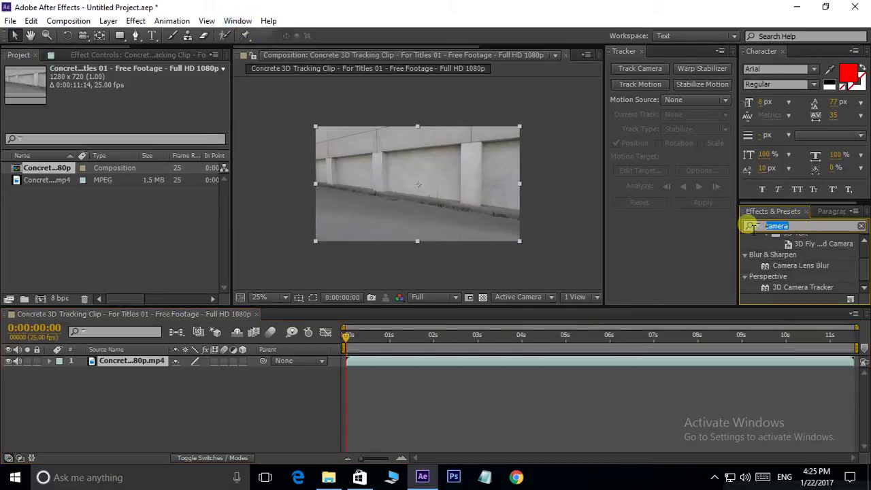
click(862, 268)
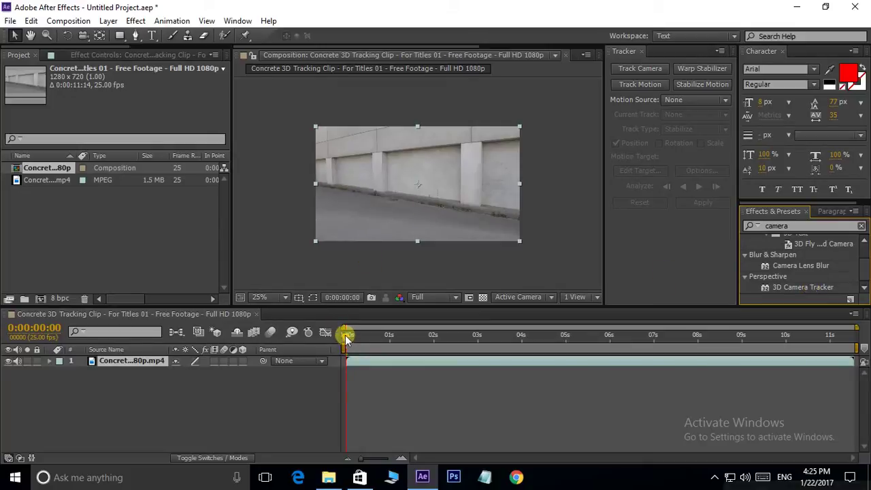
- Apply the 3D Camera Tracker to the footage, let the analysis solve, and zoom to 50%
click(640, 70)
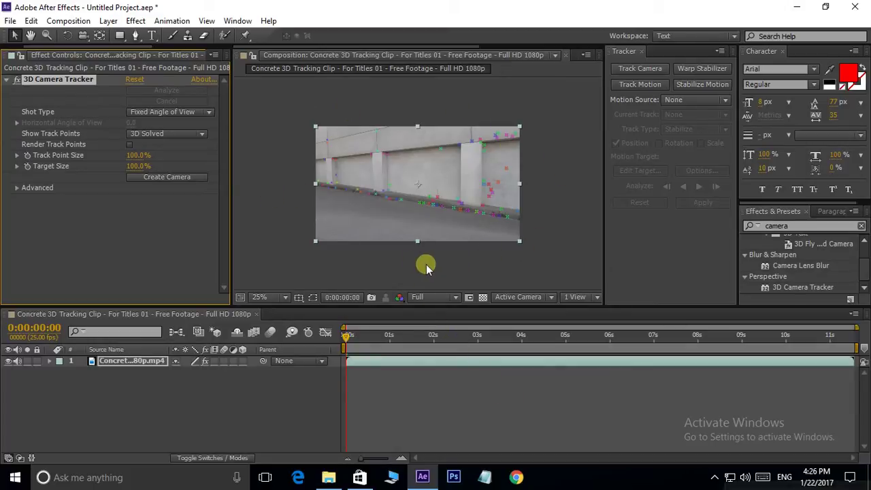
scroll(428, 262, up, 1)
scroll(427, 262, down, 1)
key(period)
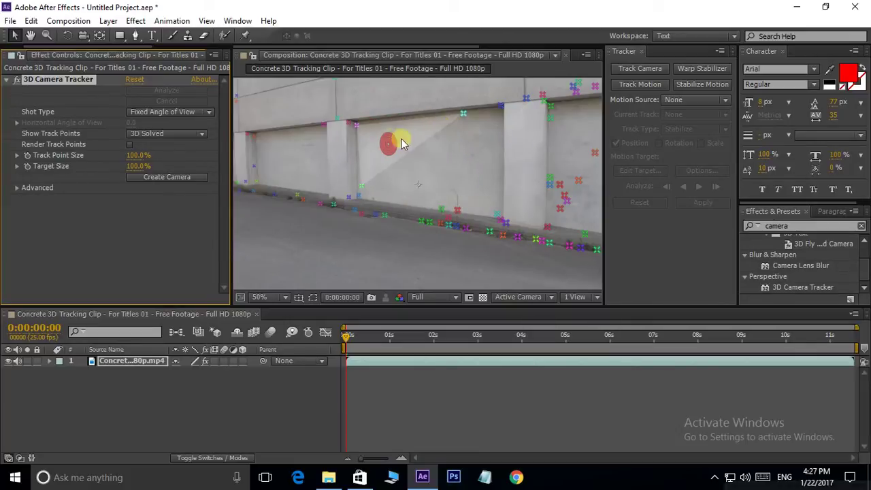
- Pick four track points around the panel left of the big pillar so the target sits on it
mouse_move(469, 114)
mouse_down()
mouse_move(386, 147)
mouse_move(378, 167)
mouse_up()
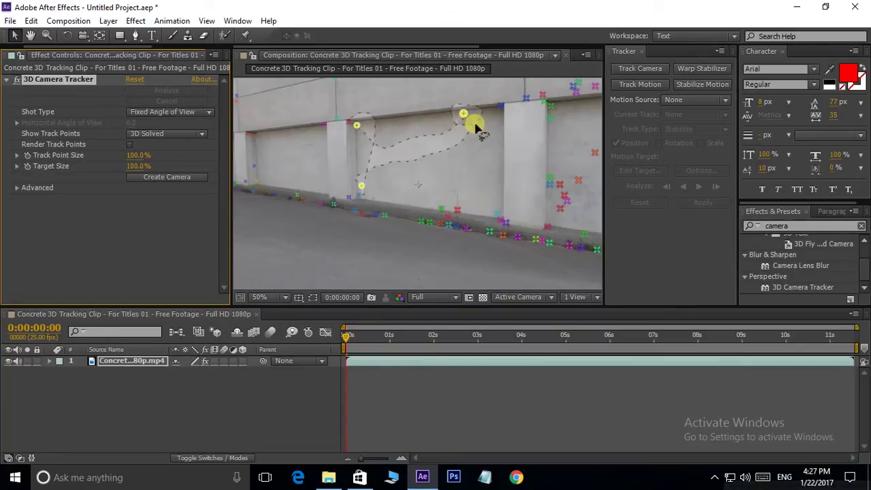
drag(378, 167, 490, 168)
click(457, 151)
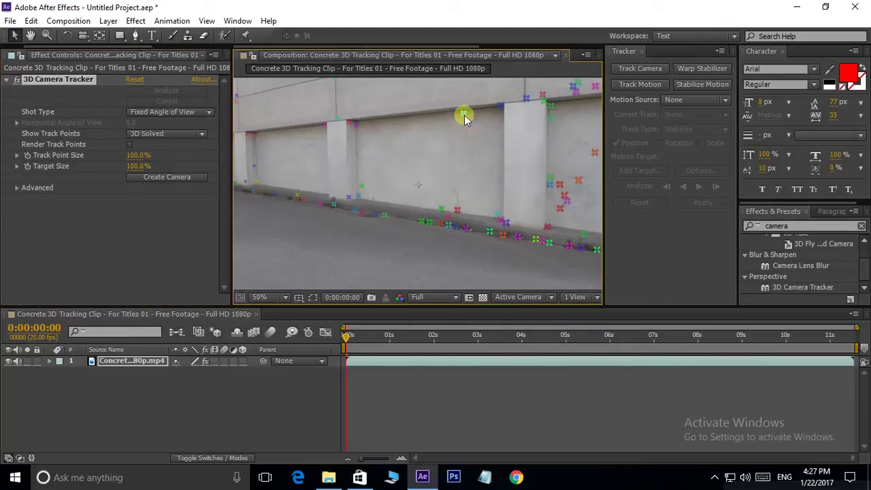
shift+click(358, 125)
shift+click(361, 185)
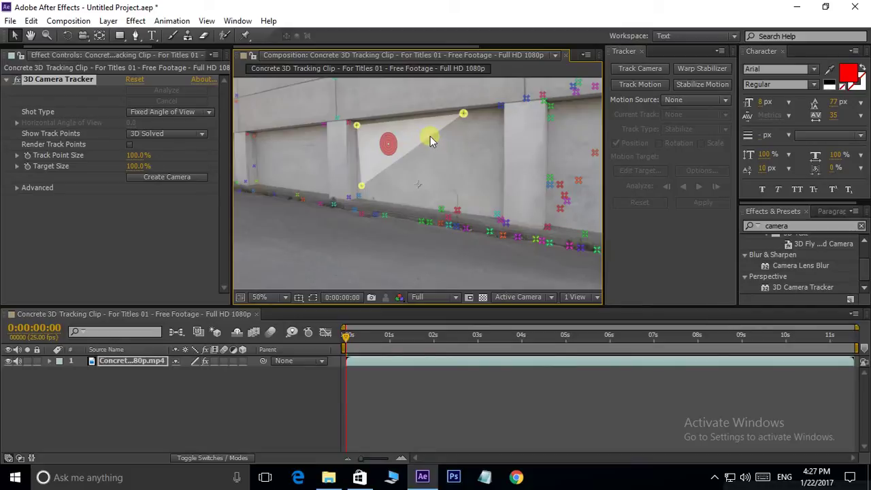
click(461, 114)
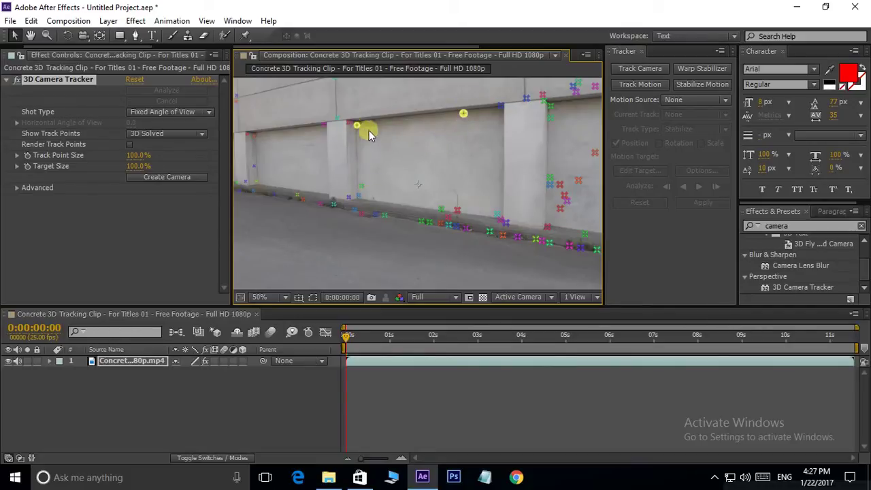
shift+click(361, 185)
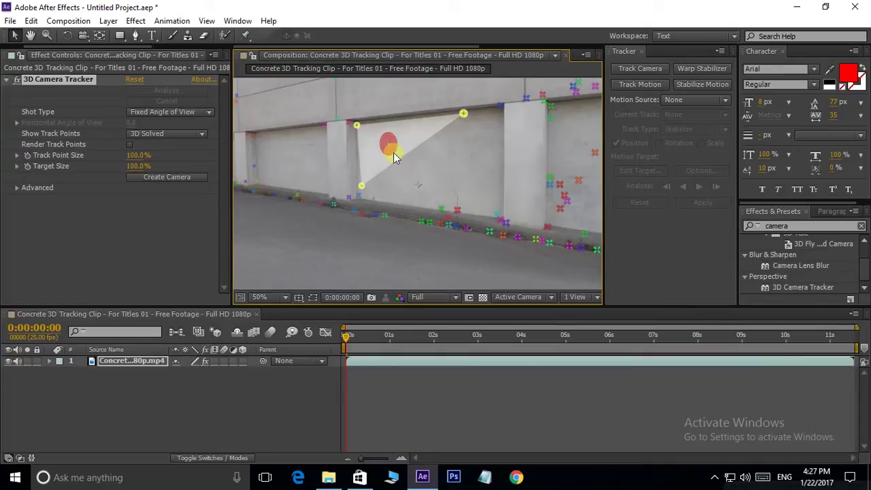
shift+click(490, 209)
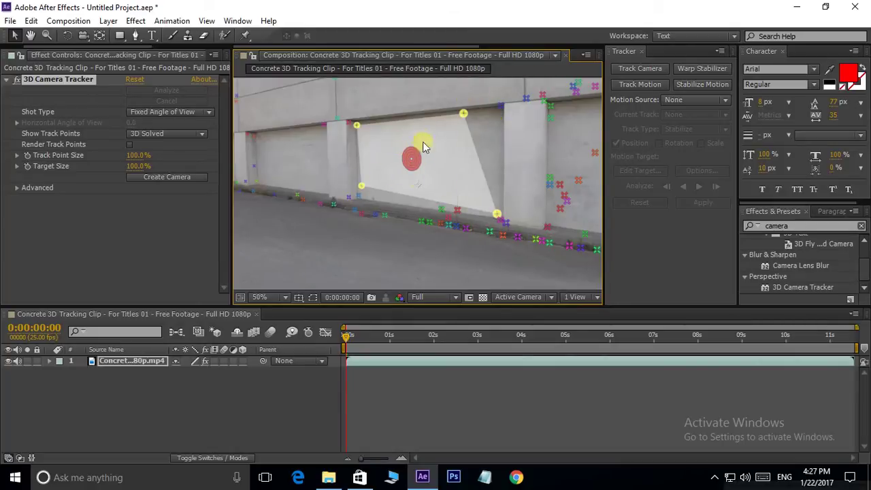
scroll(421, 160, up, 2)
drag(425, 173, 396, 240)
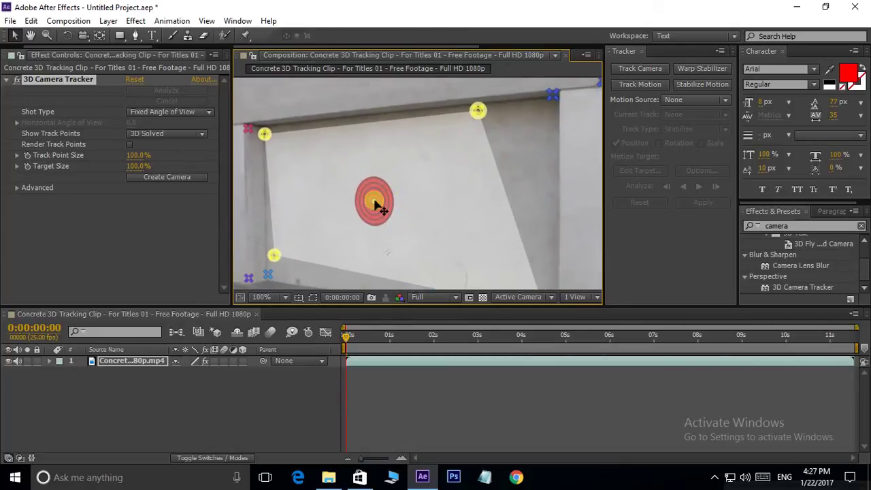
scroll(378, 193, down, 2)
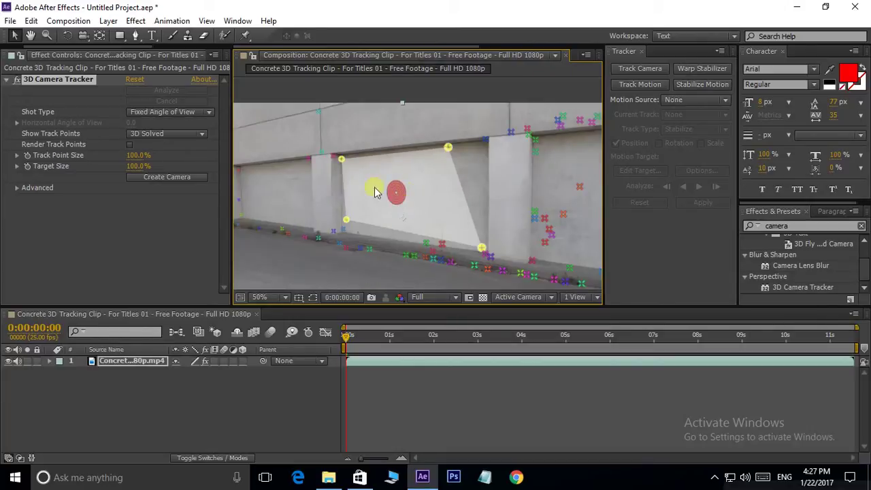
- Create a Track Solid and 3D Tracker Camera from the panel target, then zoom out to 25%
right_click(398, 190)
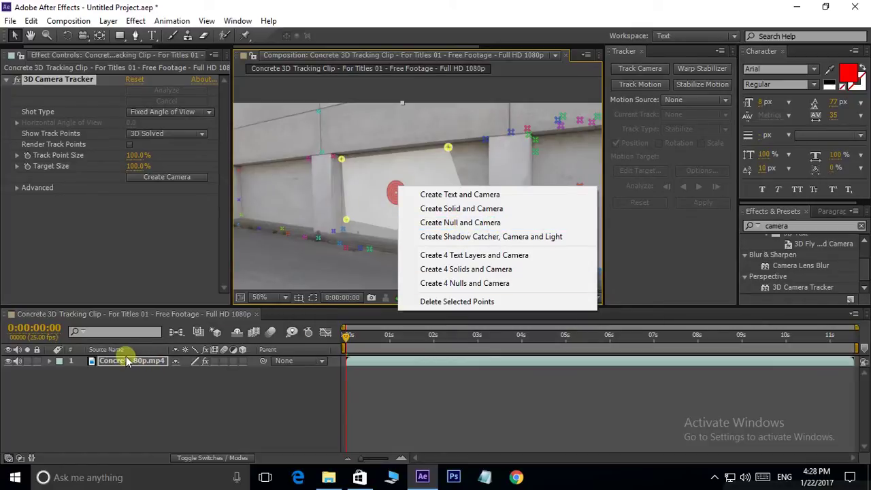
click(460, 212)
scroll(394, 194, up, 2)
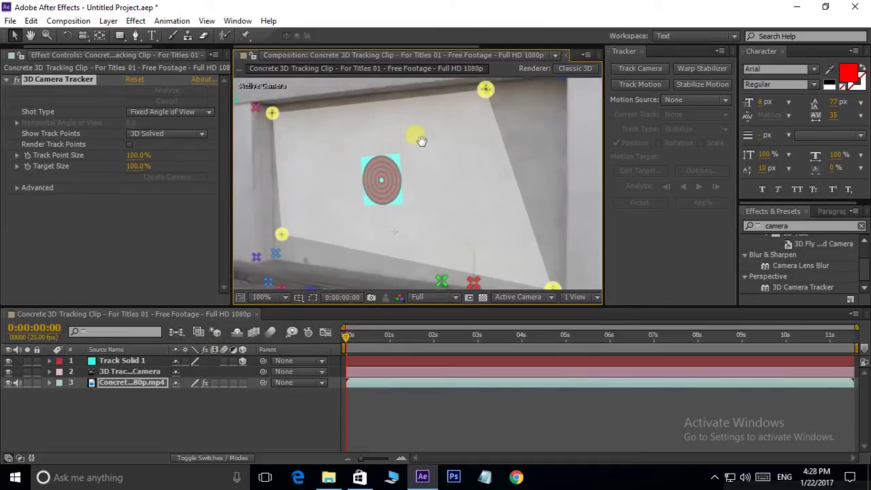
scroll(414, 170, down, 2)
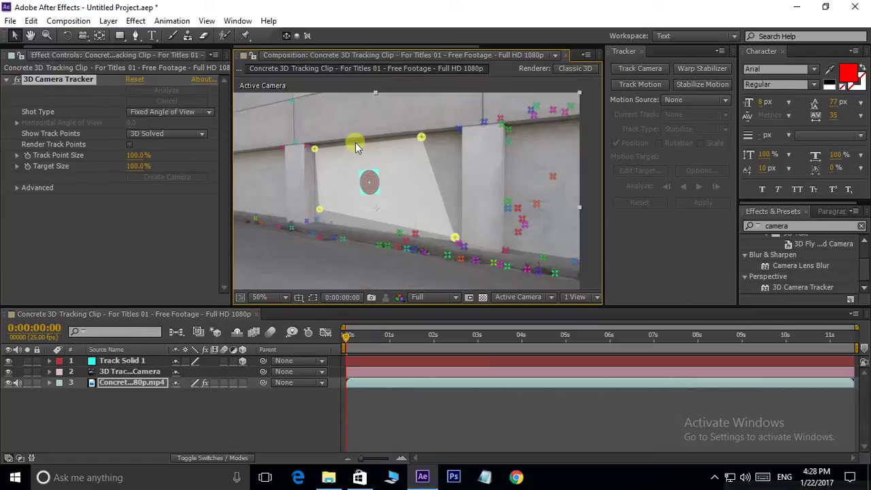
scroll(409, 170, down, 2)
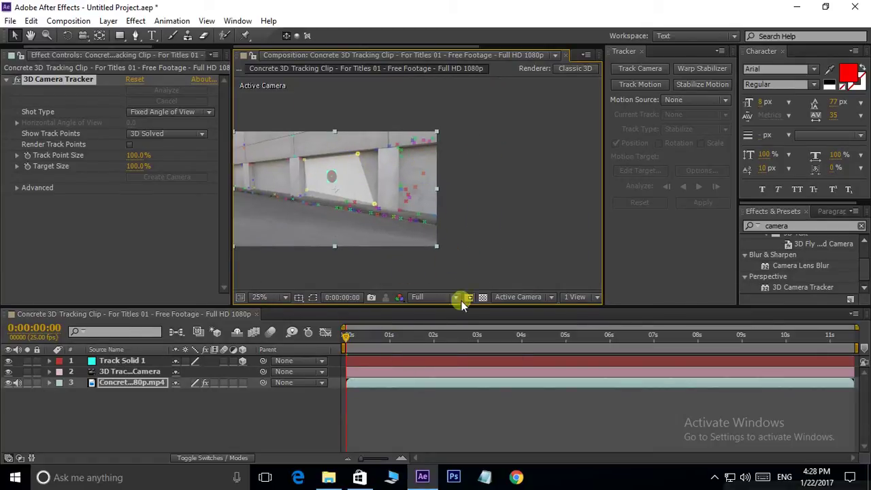
- Preview the tracked footage and move to frame 0:00:04:17
key(space)
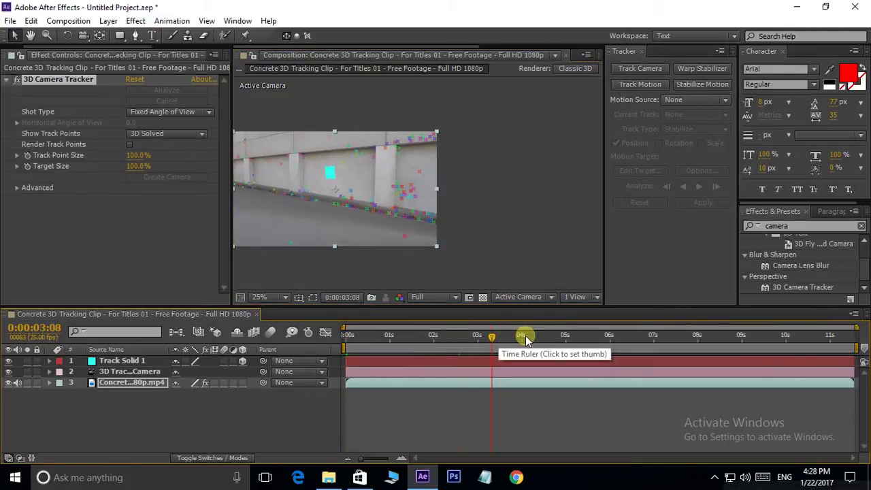
click(552, 335)
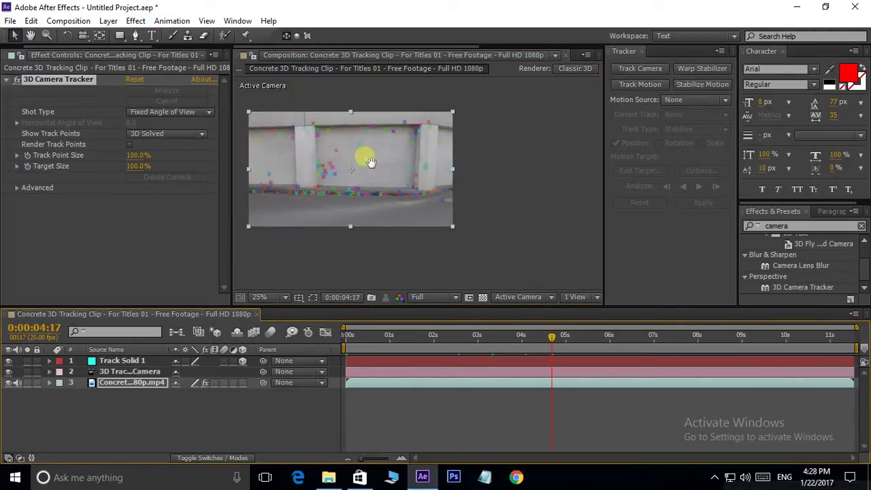
scroll(355, 163, up, 2)
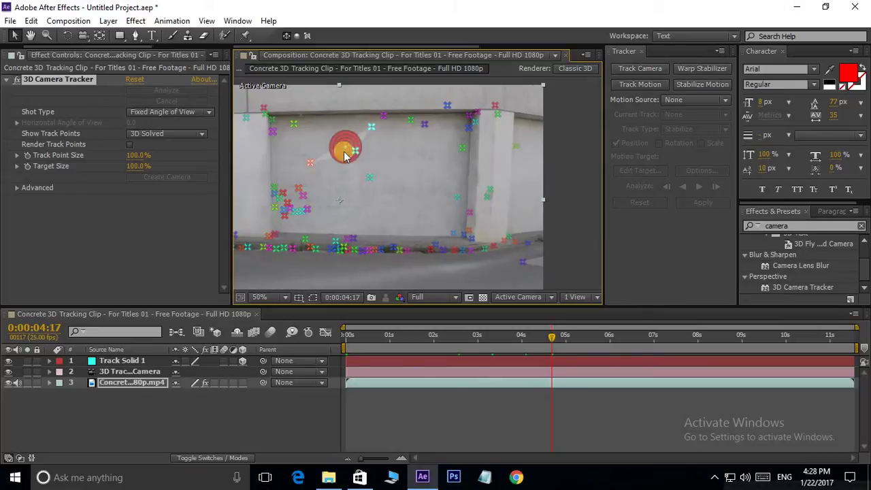
- Select the four corner track points of the central wall panel to define the target plane
click(377, 166)
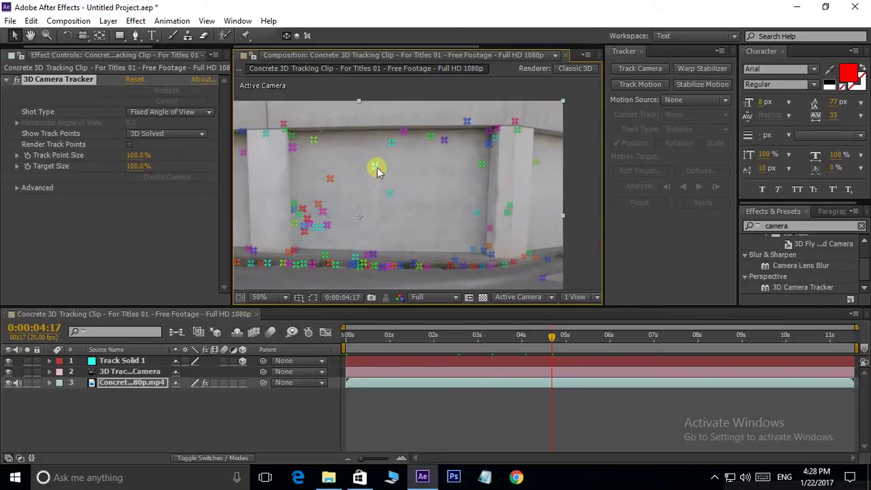
shift+click(390, 196)
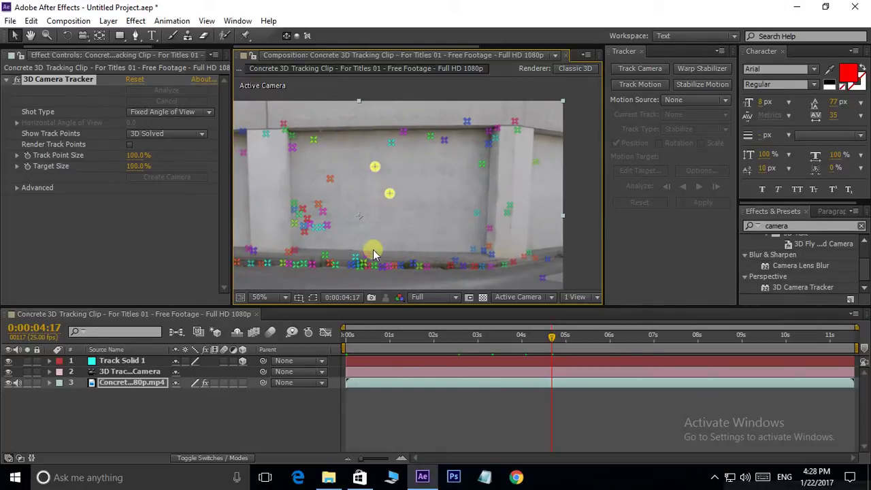
shift+click(463, 247)
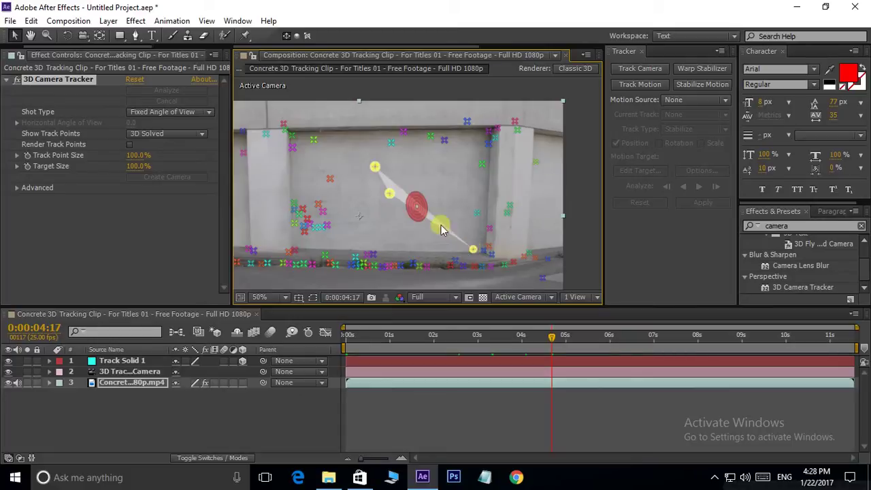
click(292, 147)
shift+click(489, 144)
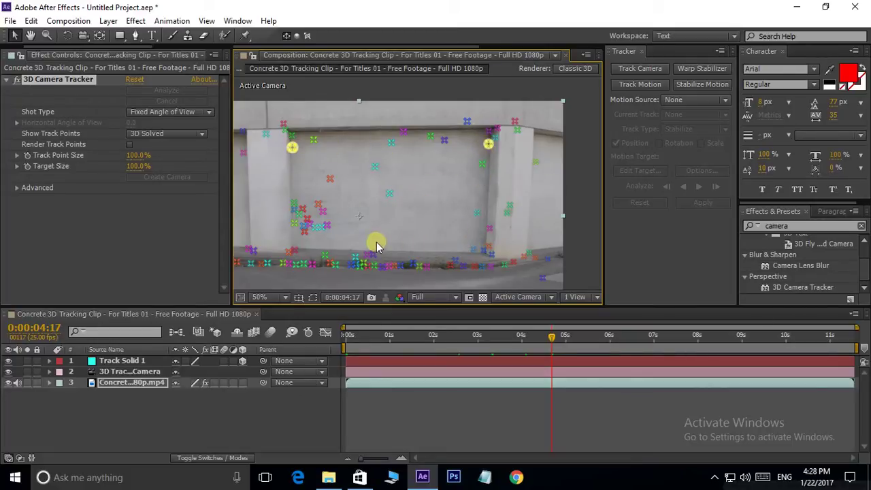
shift+click(473, 249)
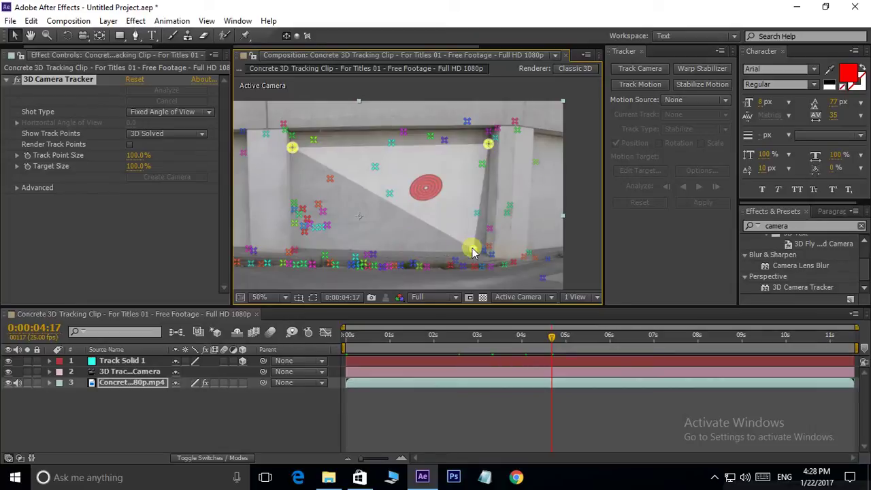
shift+click(295, 250)
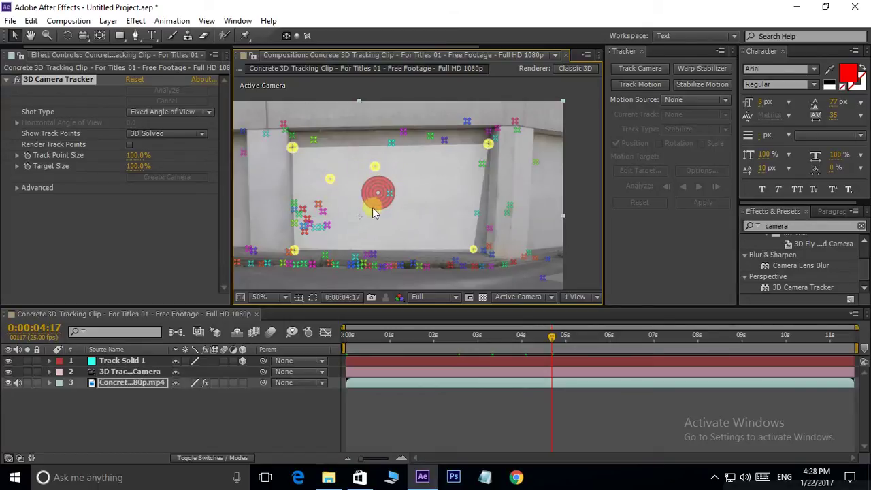
- Create a tracked pink solid on the central panel target, then move the playhead to 0:00:05:21
right_click(404, 182)
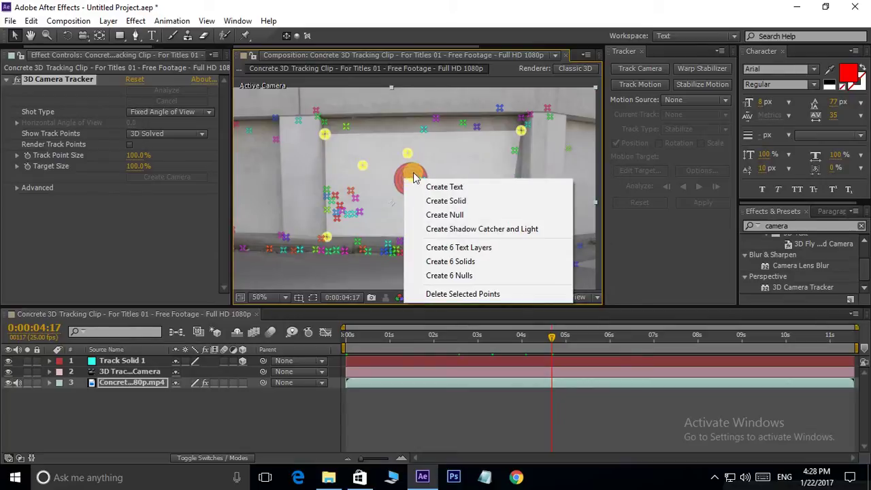
click(446, 201)
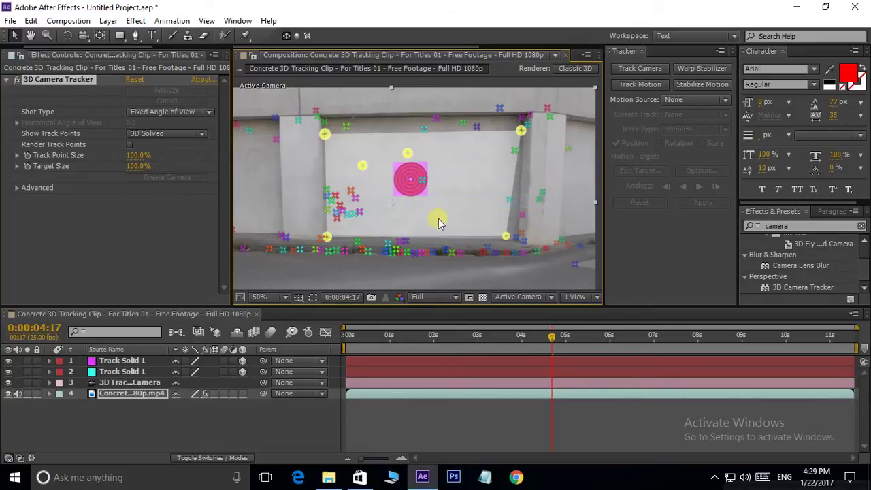
key(comma)
key(period)
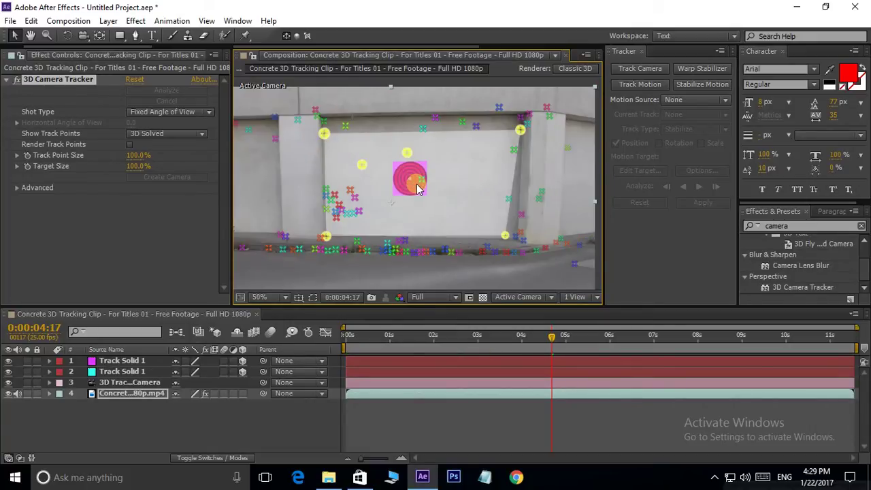
drag(551, 336, 605, 337)
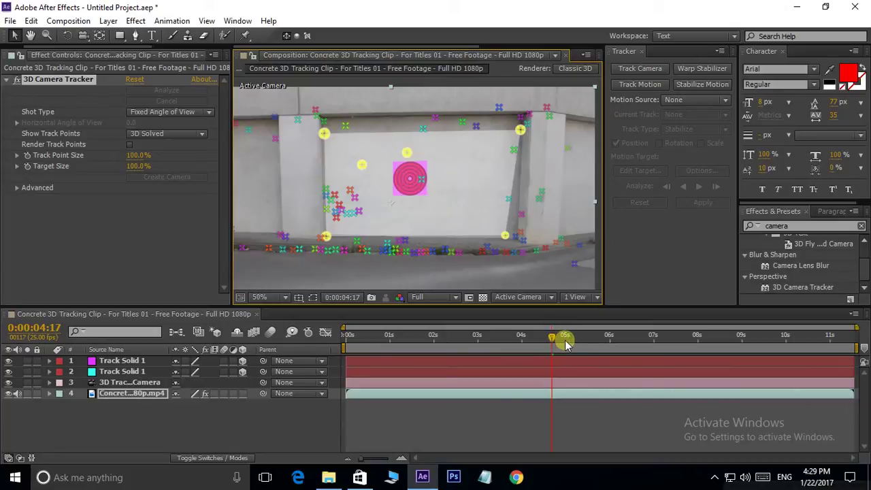
mouse_move(477, 175)
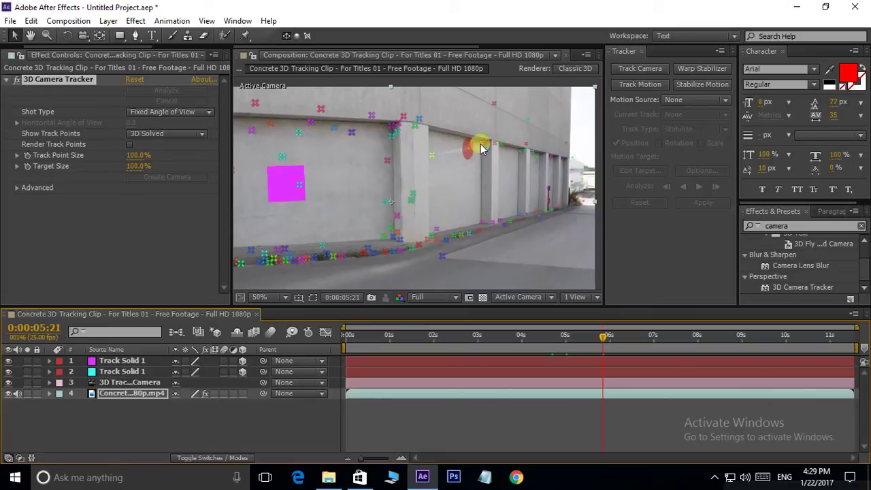
- Select track points high on the farther wall panel to place the target there
click(431, 155)
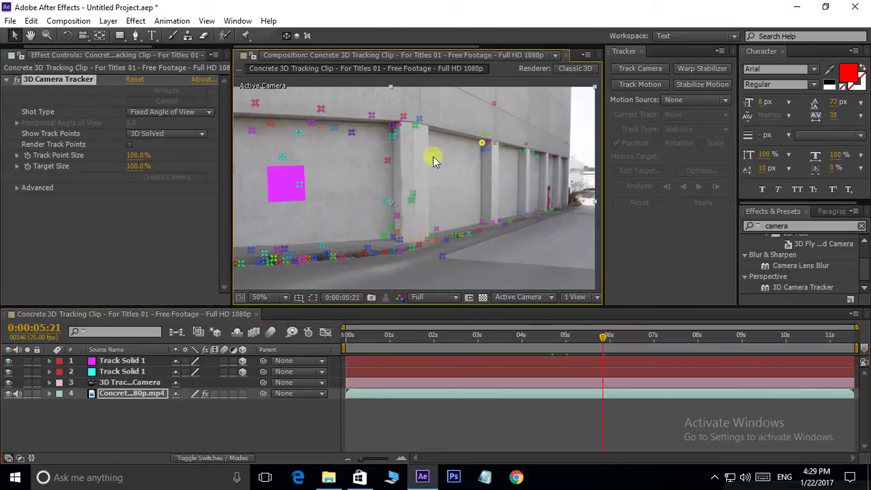
shift+click(439, 233)
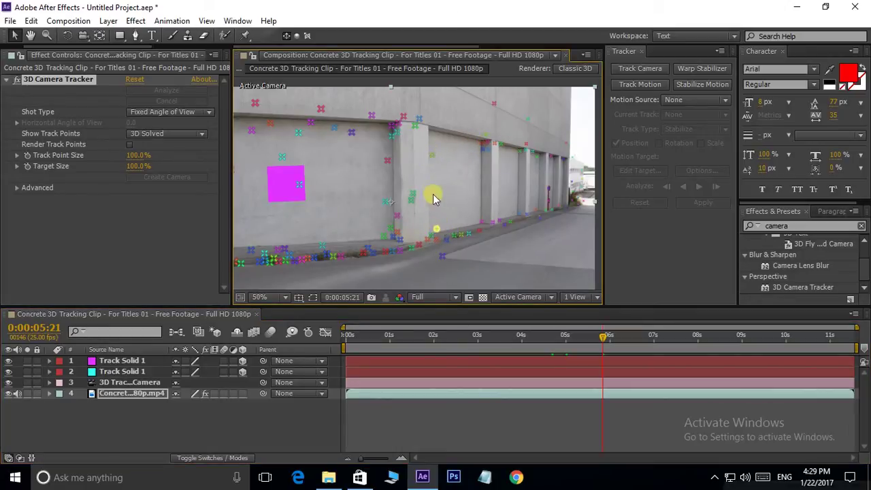
shift+click(482, 146)
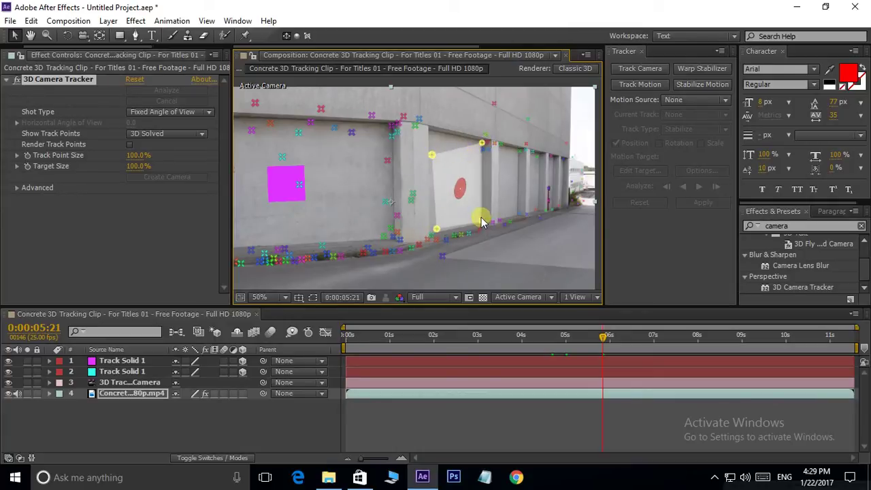
shift+click(482, 221)
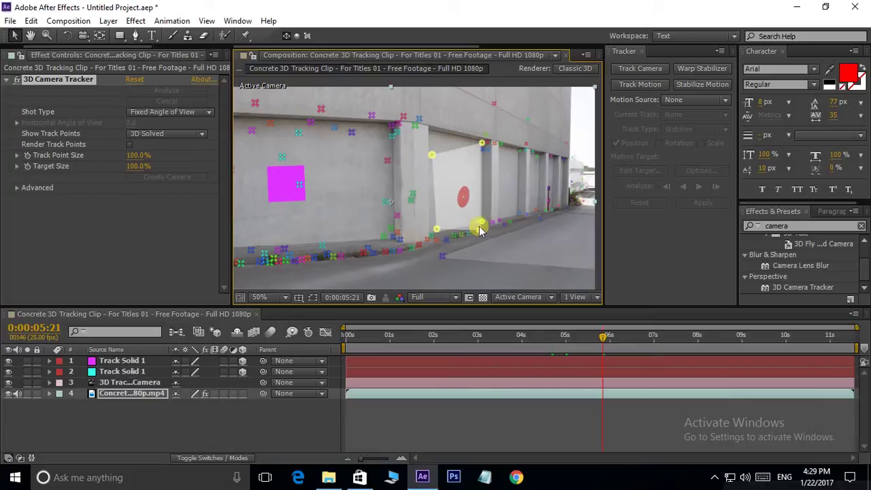
shift+click(421, 121)
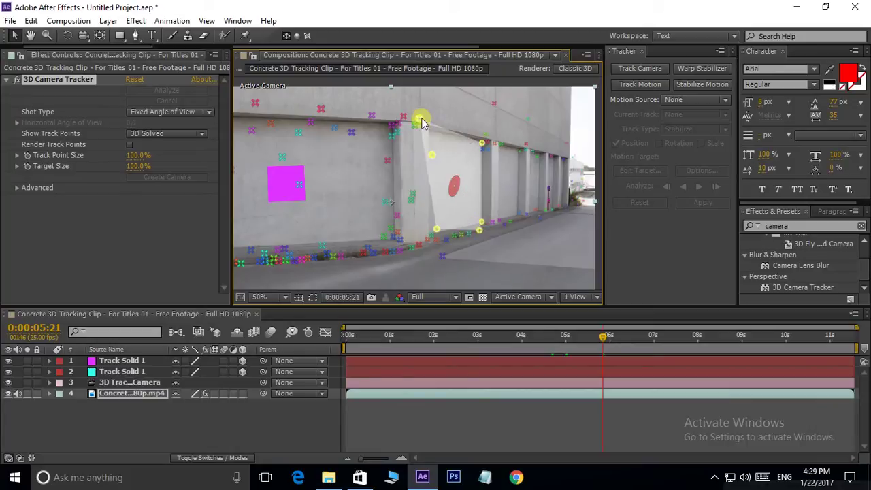
shift+click(492, 107)
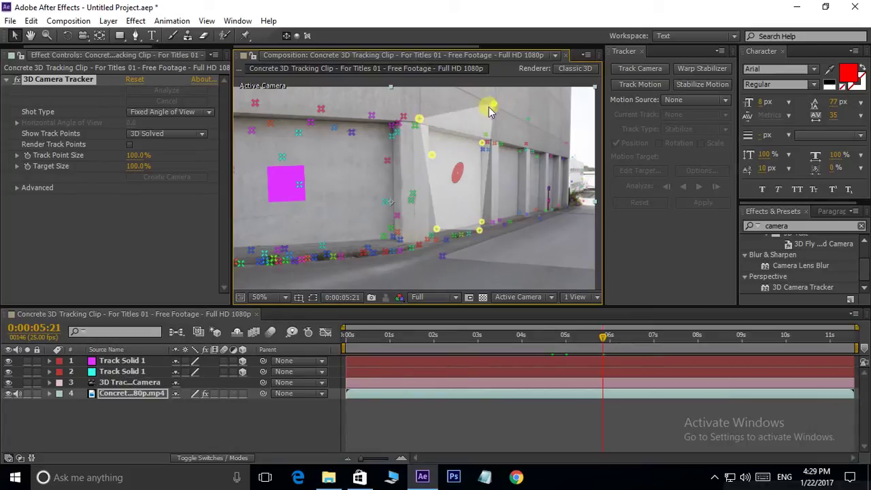
click(495, 110)
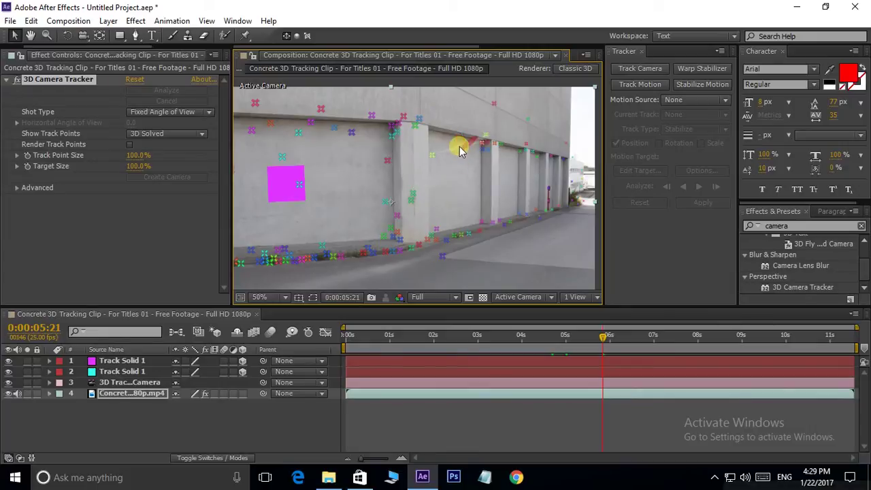
click(456, 146)
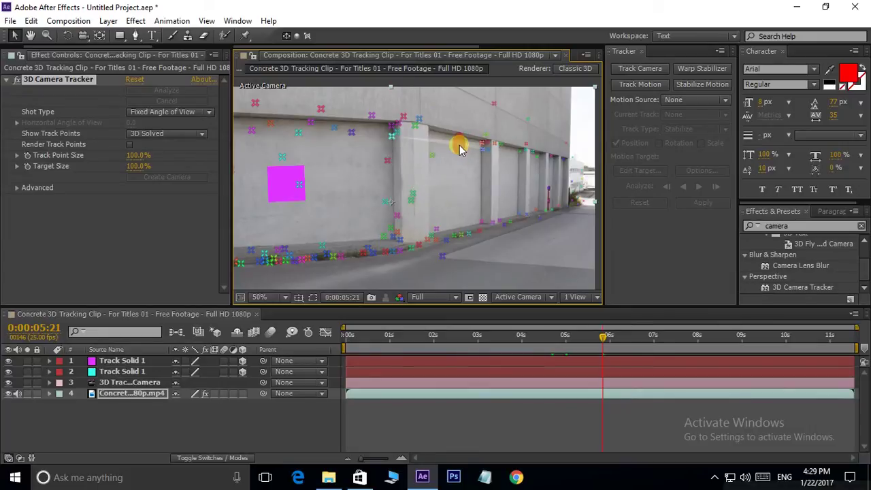
click(460, 148)
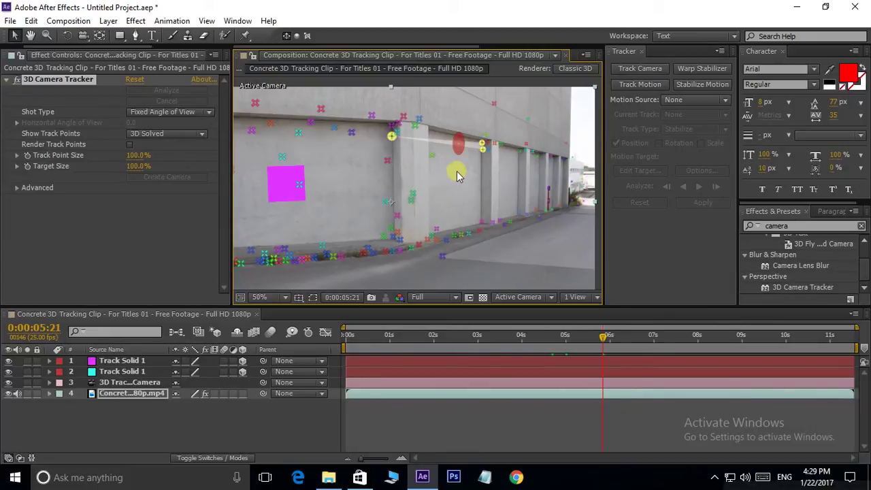
- Create a red tracked solid on that farther-panel target
right_click(460, 145)
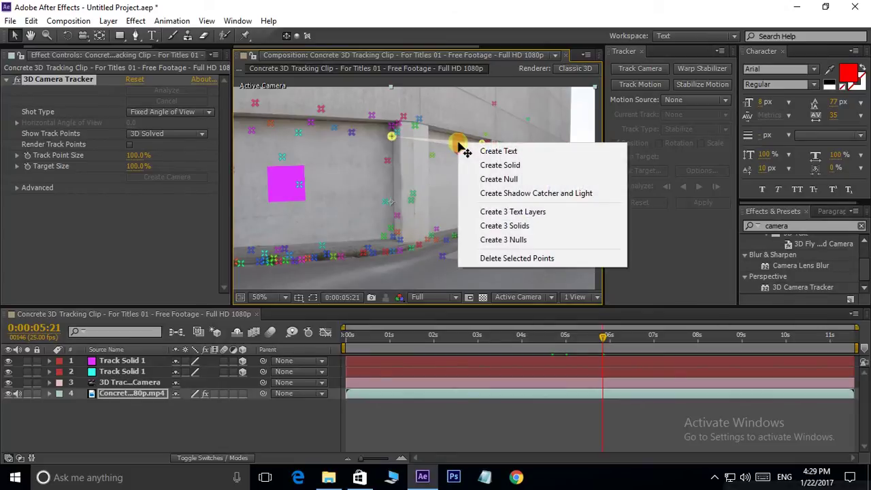
click(505, 167)
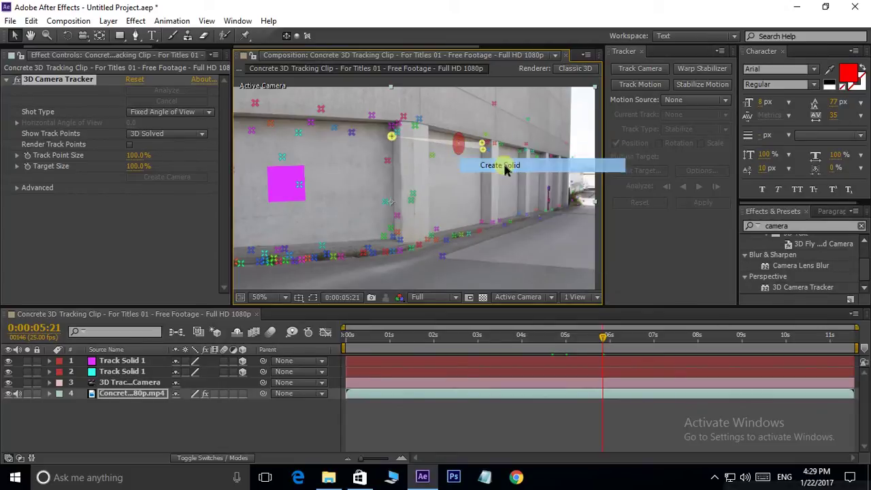
click(480, 194)
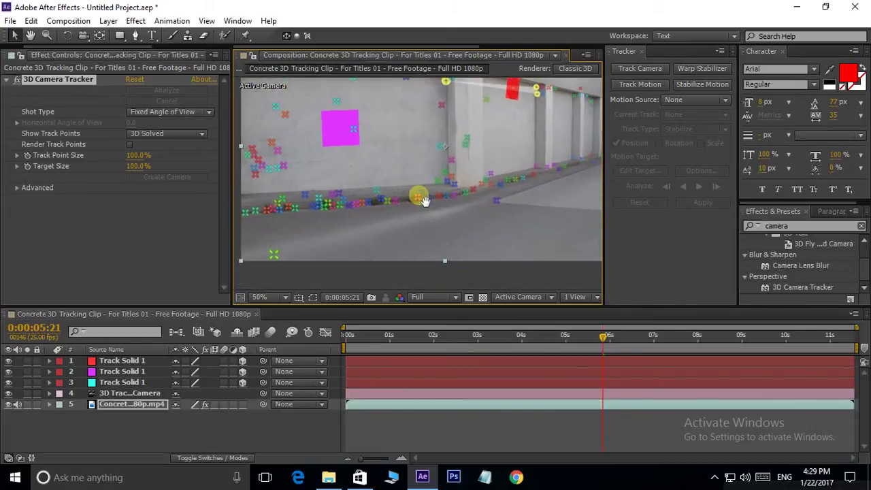
- Create a tracked 'Text' layer from three points below the pink solid, then scrub back toward the start
drag(463, 184, 428, 193)
click(279, 156)
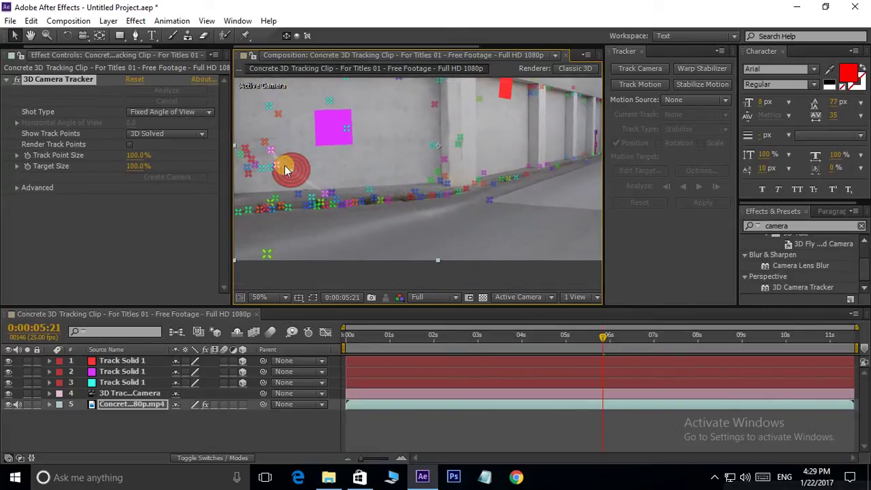
click(287, 170)
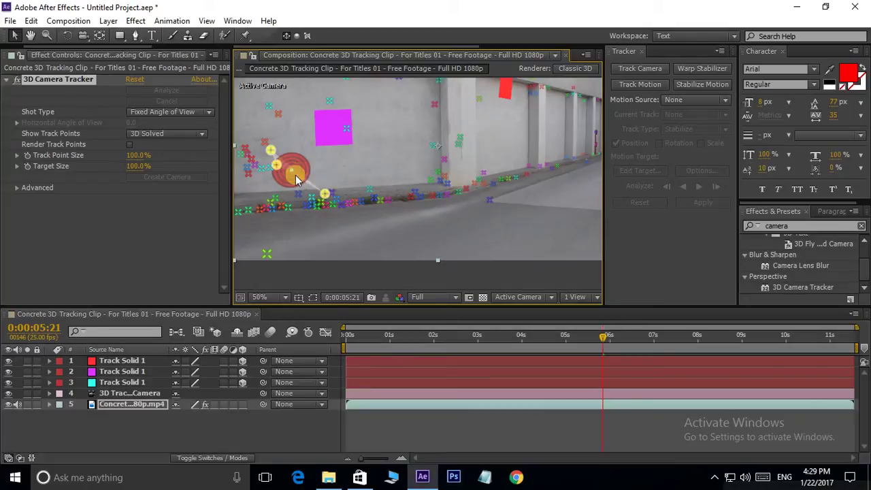
right_click(313, 170)
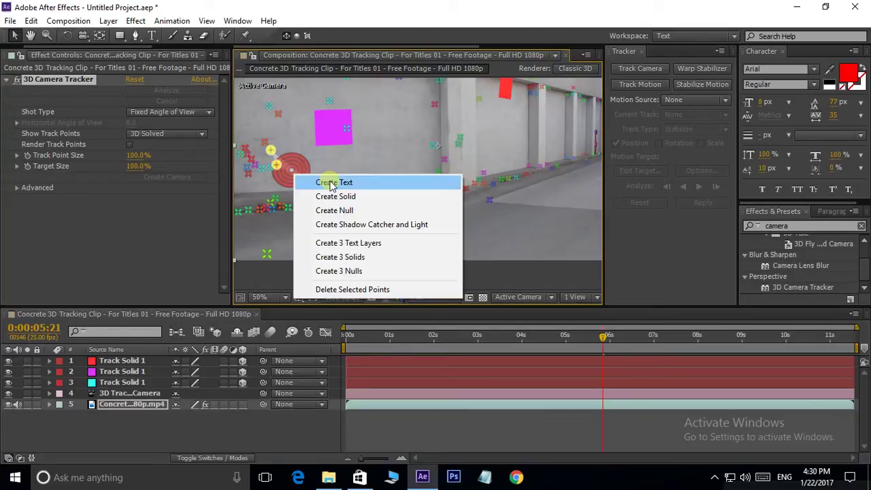
click(330, 178)
drag(374, 124, 403, 130)
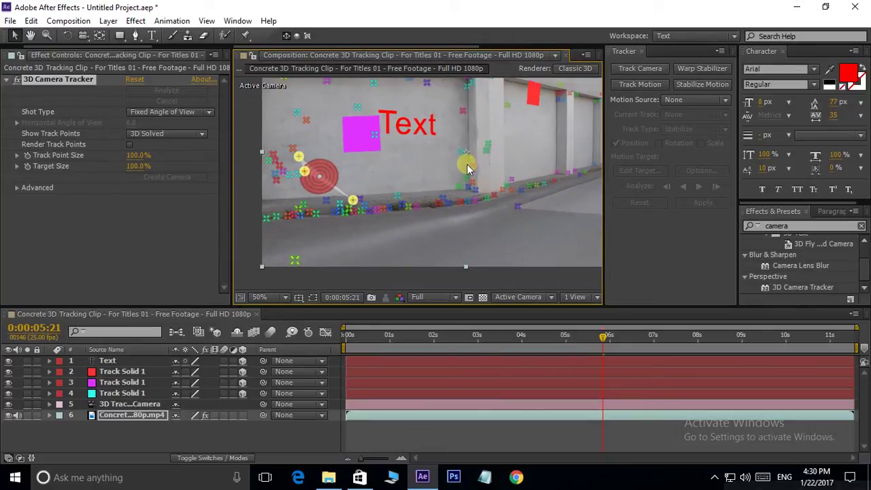
drag(603, 337, 407, 337)
- From the clip start, enlarge the cyan Track Solid layer to cover its wall panel
key(Home)
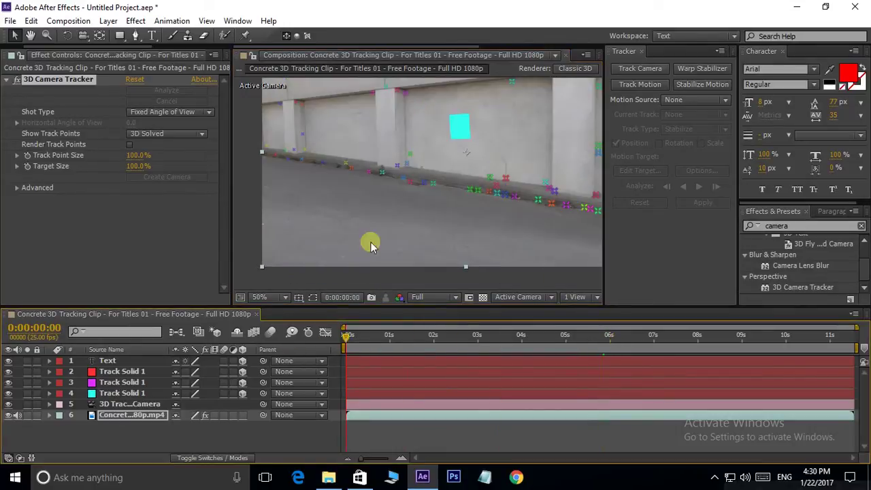
mouse_move(393, 197)
mouse_down()
mouse_move(334, 199)
mouse_move(363, 198)
mouse_up()
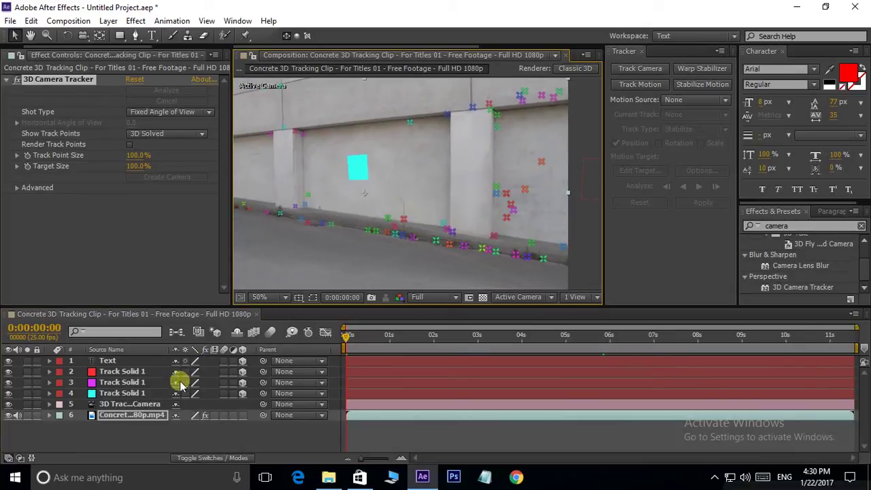
click(125, 395)
mouse_move(370, 161)
mouse_down()
mouse_move(459, 95)
mouse_move(449, 106)
mouse_up()
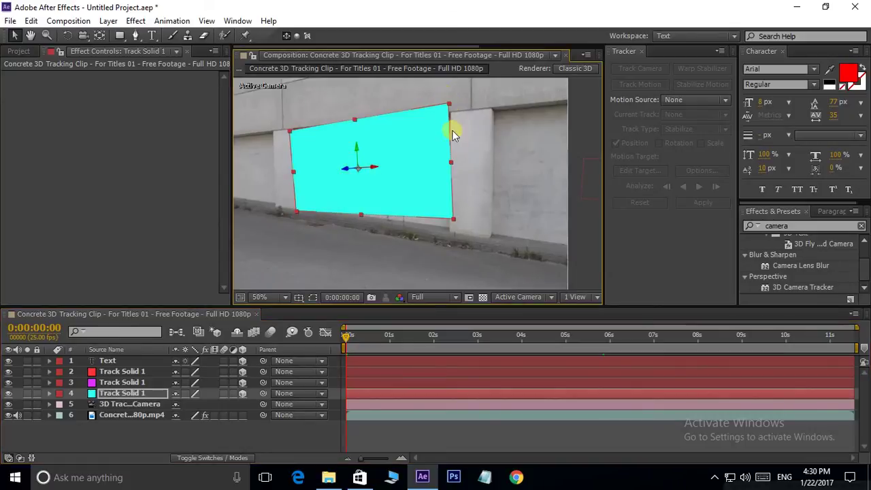
mouse_move(437, 136)
mouse_down()
mouse_move(452, 120)
mouse_move(450, 101)
mouse_up()
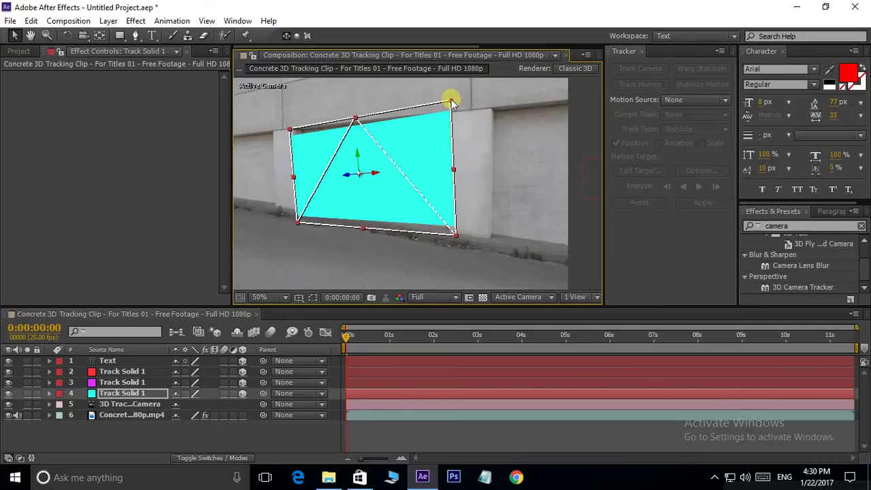
- At around 0:00:04:14, stretch the magenta solid across the garage-door panel
drag(488, 342, 552, 335)
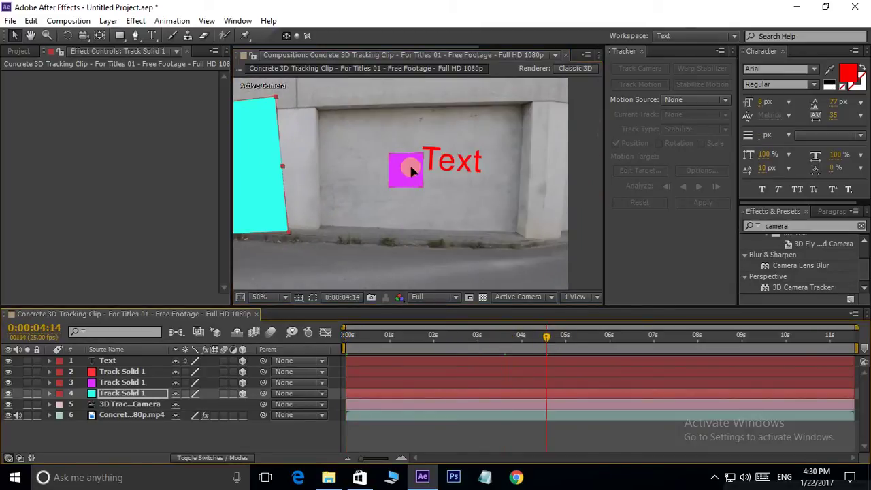
click(411, 170)
drag(423, 154, 539, 93)
- At 0:00:07:17, move and enlarge the red tracked solid over the farther wall, then return to frame 0
click(684, 337)
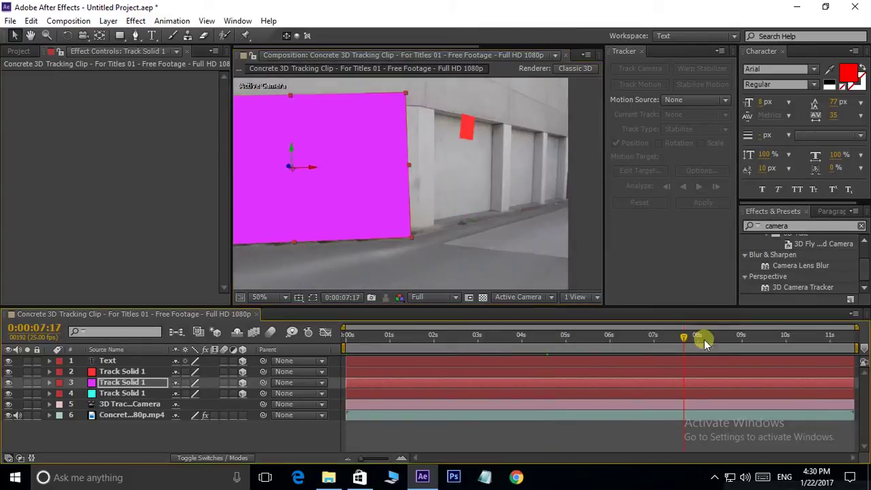
click(464, 128)
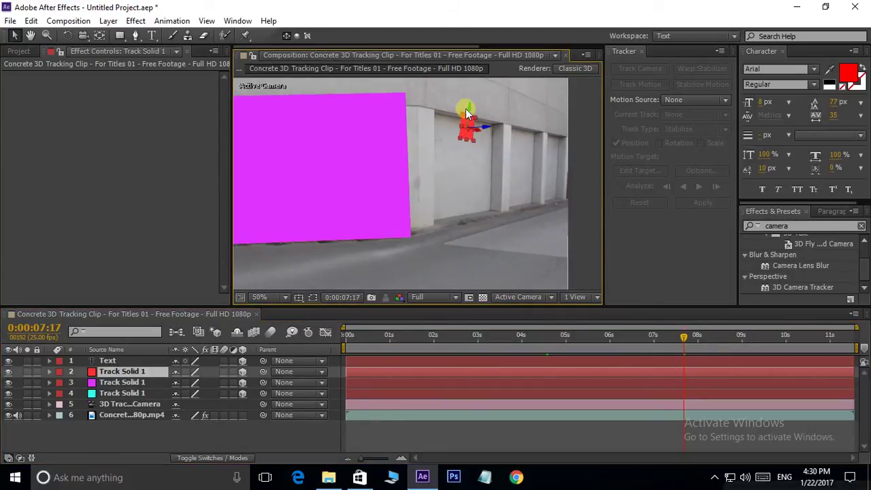
drag(467, 104, 458, 227)
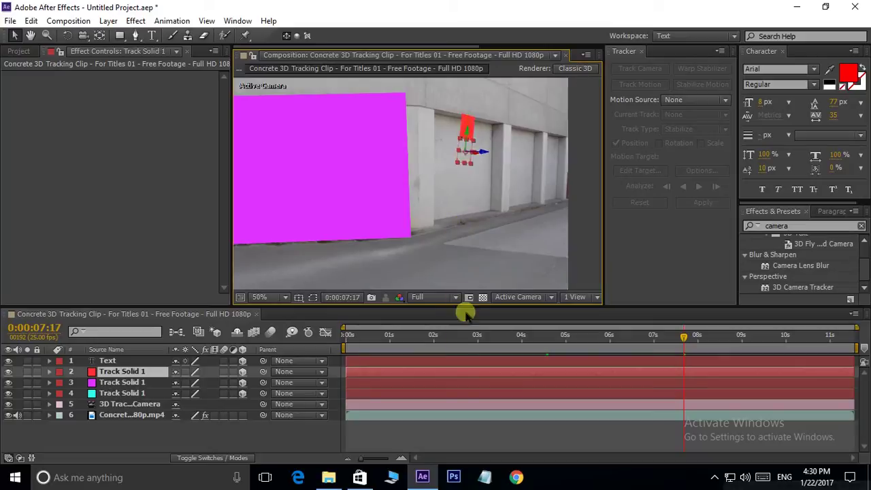
mouse_move(480, 135)
mouse_down()
mouse_move(482, 147)
mouse_move(509, 85)
mouse_up()
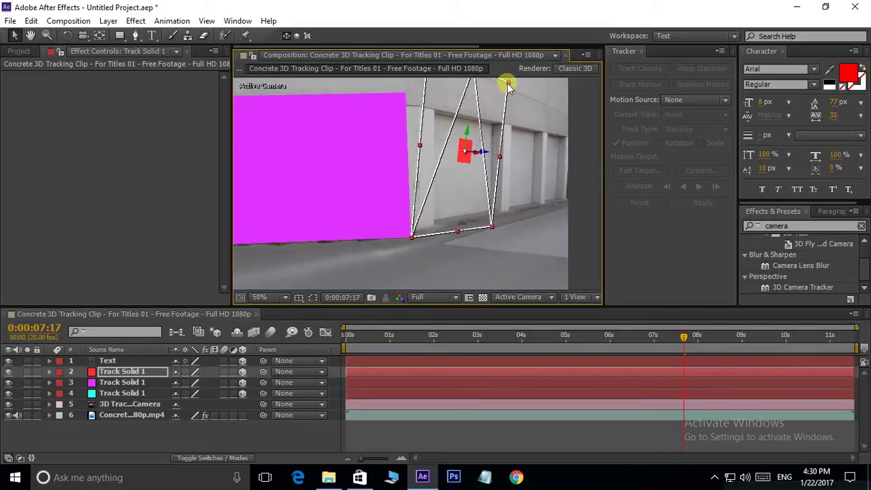
drag(507, 83, 507, 83)
key(comma)
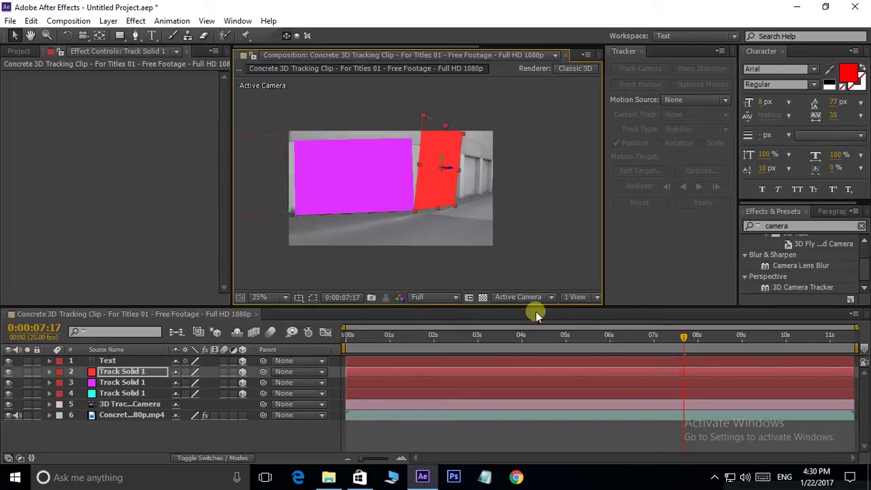
drag(400, 335, 321, 337)
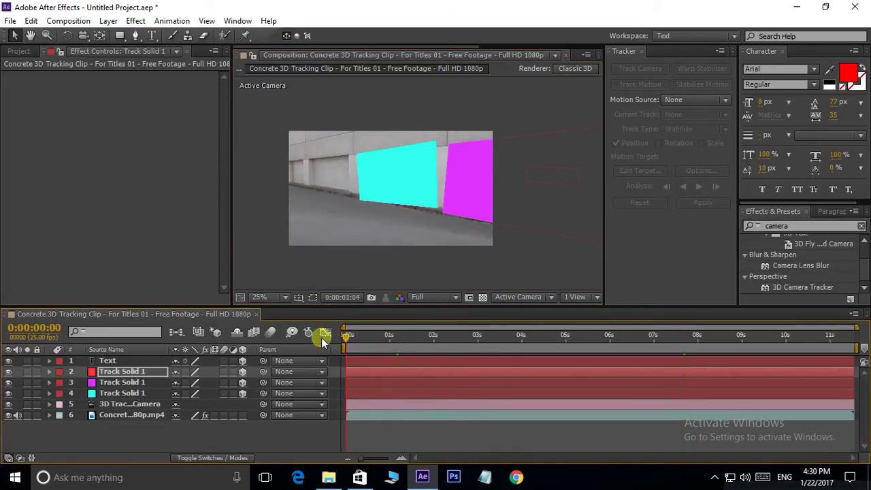
scroll(389, 150, up, 2)
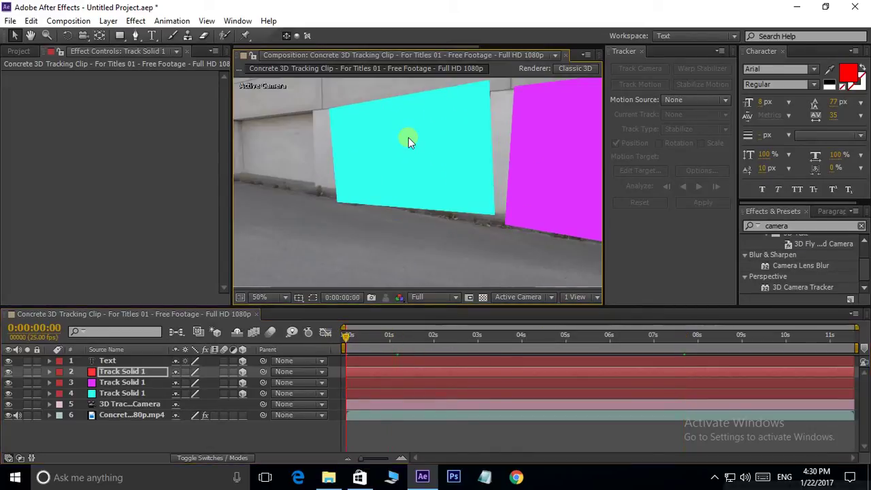
- Select and hide the cyan tracked solid, framing the view on the left wall panel
click(109, 393)
drag(417, 185, 447, 176)
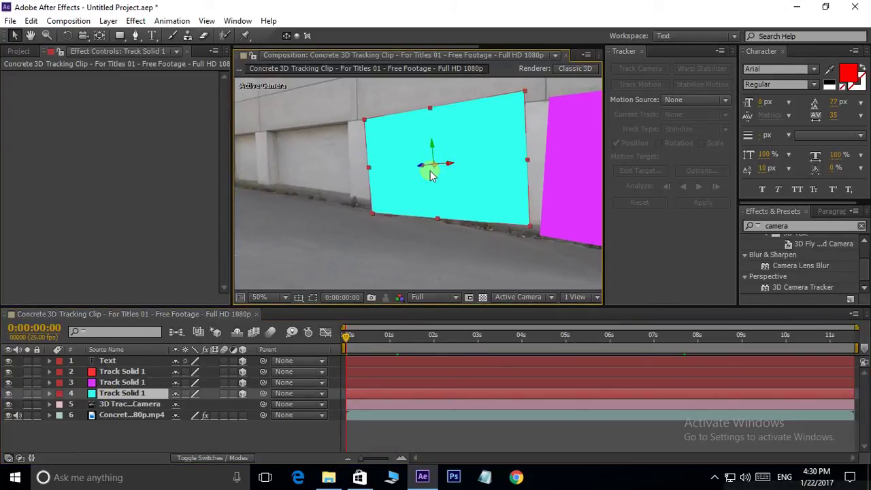
drag(421, 210, 368, 225)
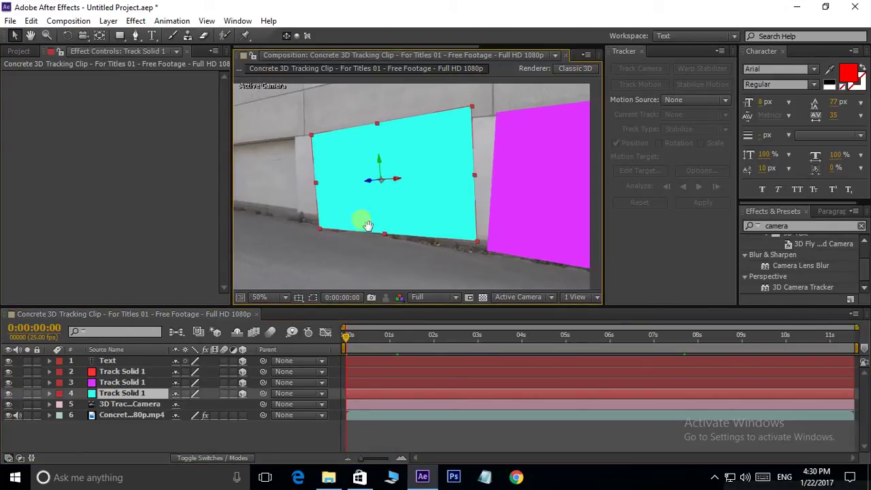
click(9, 394)
scroll(376, 255, up, 2)
mouse_move(322, 183)
mouse_down()
mouse_move(504, 195)
mouse_move(443, 214)
mouse_up()
scroll(406, 206, down, 1)
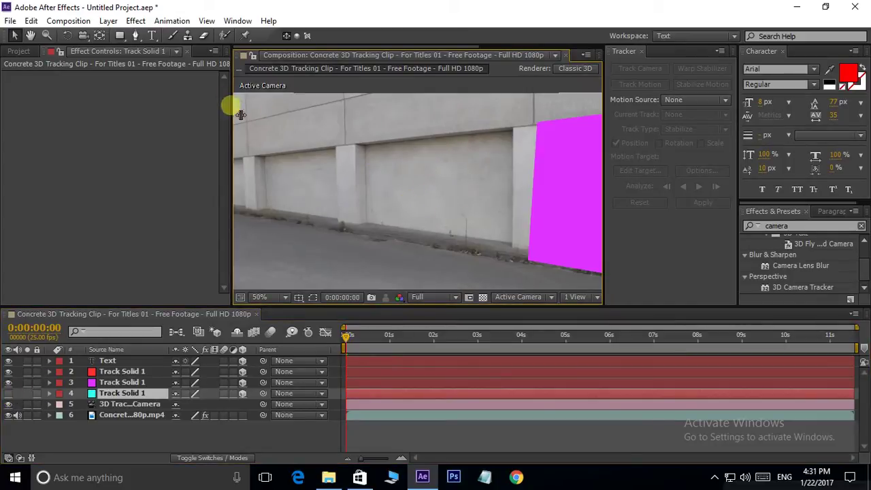
- Draw a Pen mask on the left wall panel's corners and show the masked cyan solid
click(135, 35)
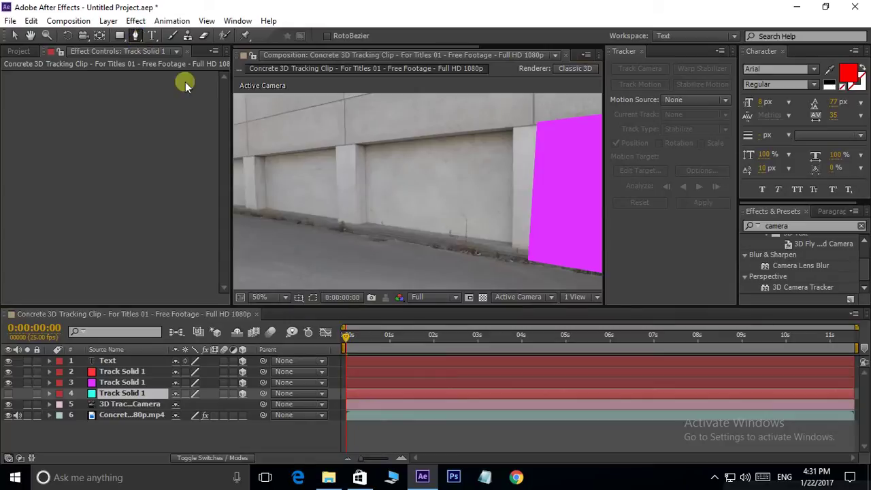
click(365, 148)
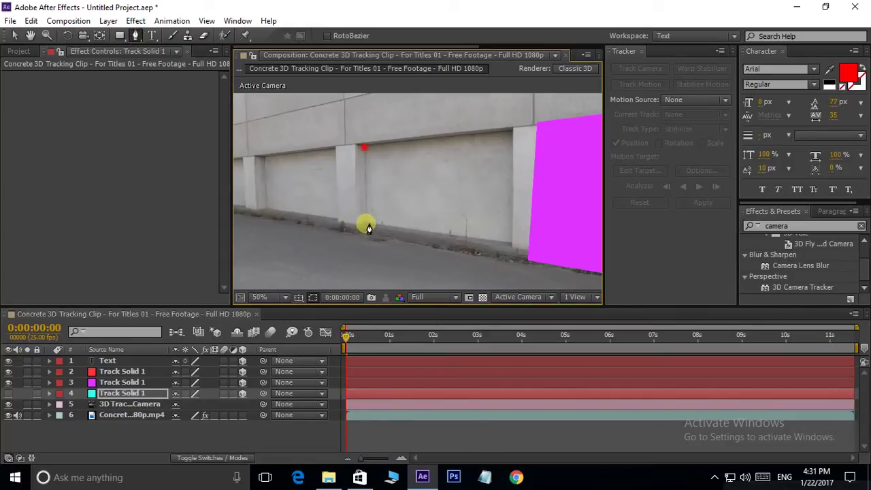
click(366, 224)
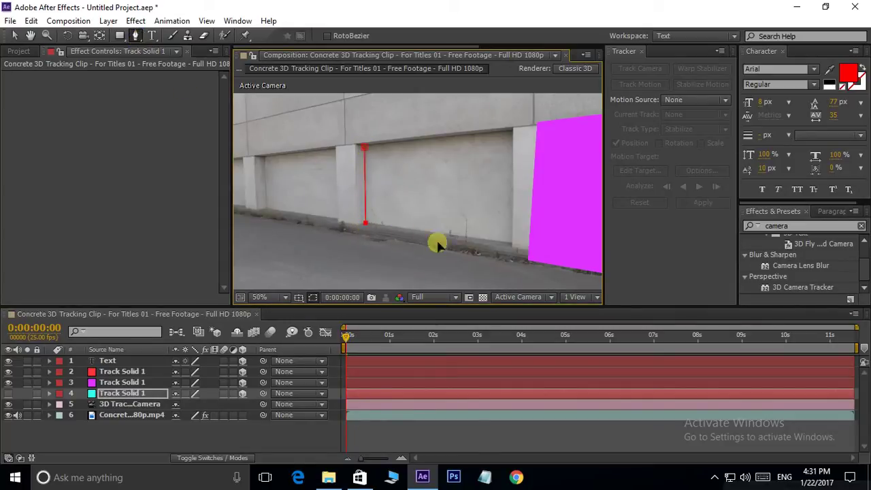
click(510, 243)
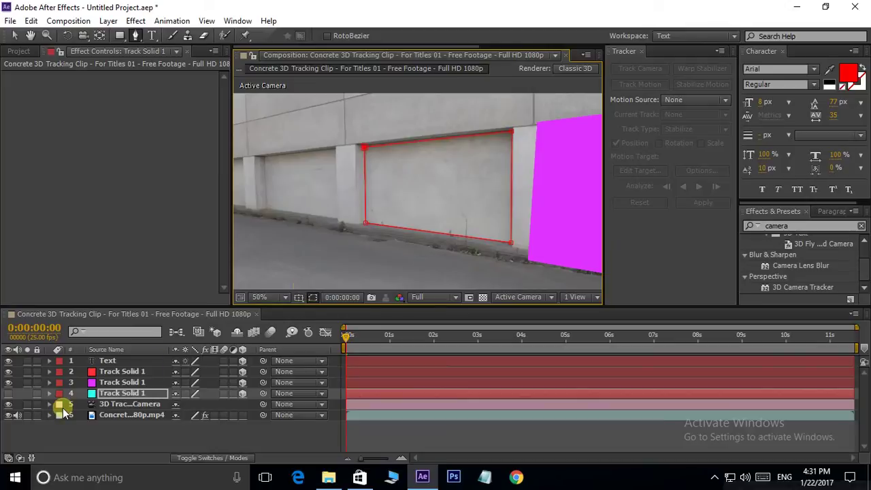
click(9, 393)
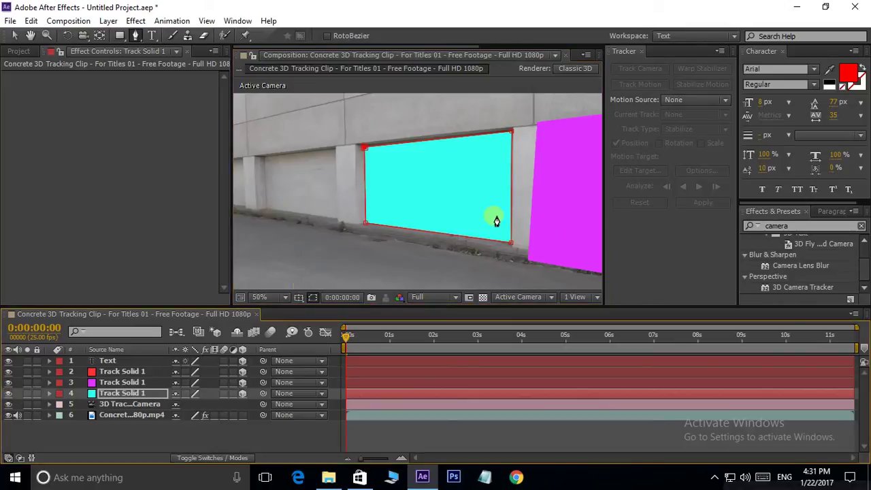
key(ctrl+z)
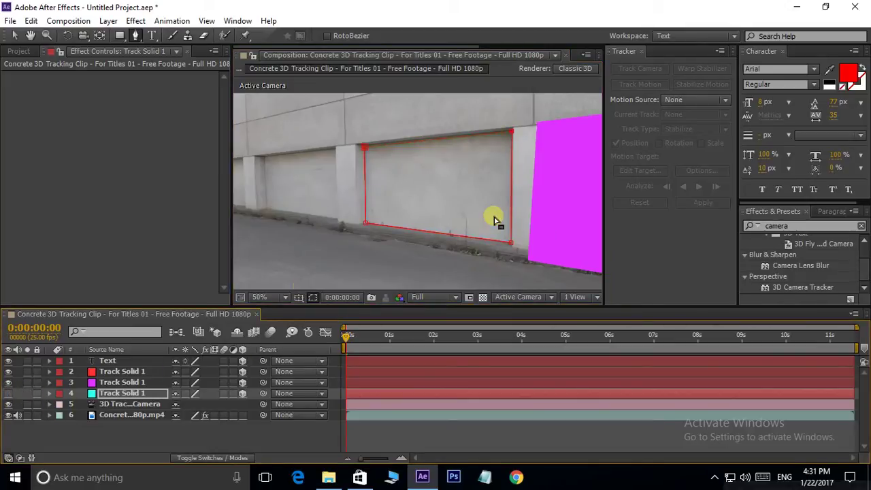
key(Return)
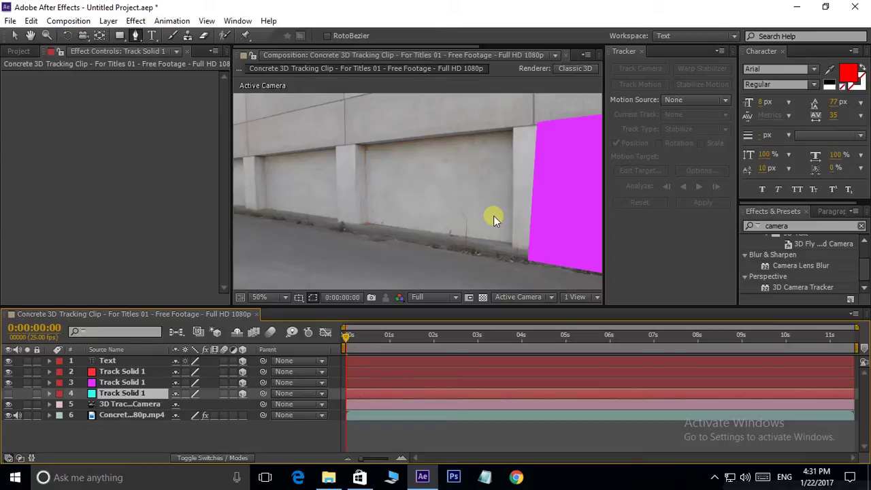
click(8, 393)
click(13, 51)
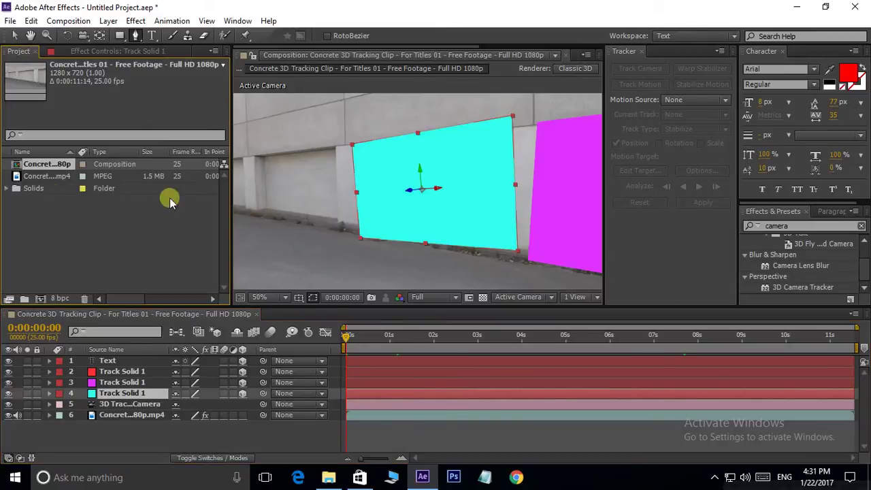
- Import the JPEG photo and Alt-drag it onto the cyan solid layer to replace it
double_click(47, 228)
click(103, 211)
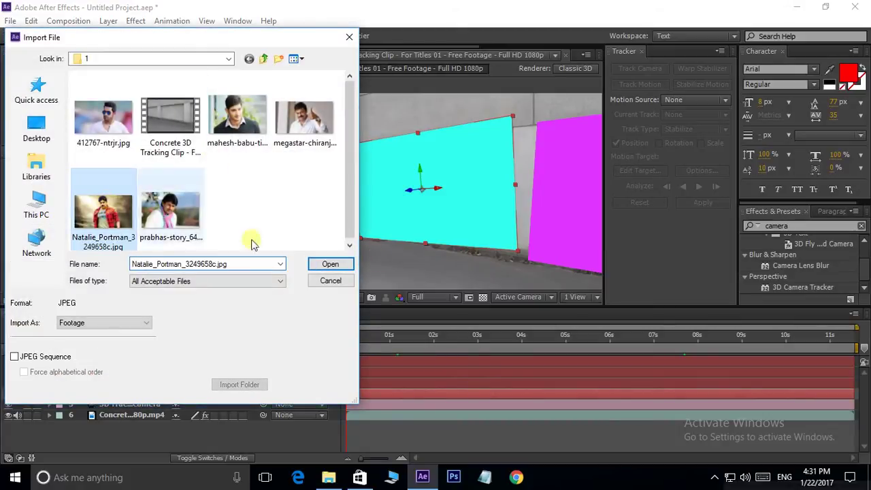
click(330, 265)
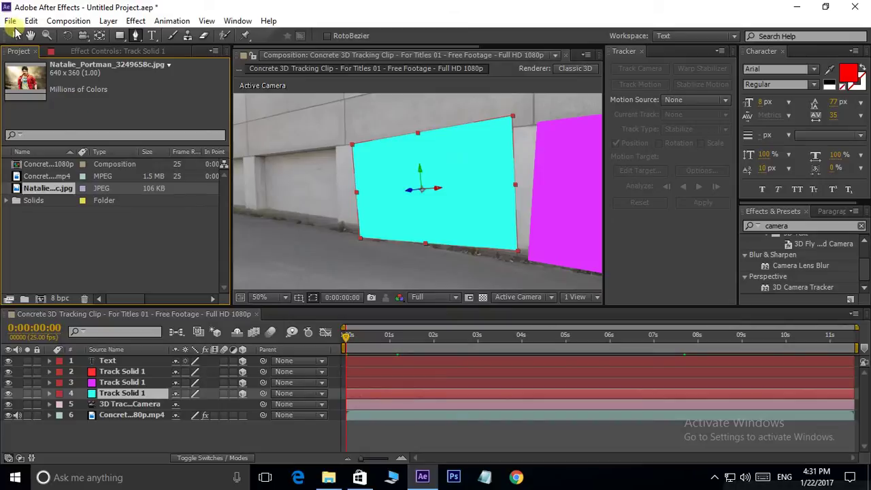
click(13, 35)
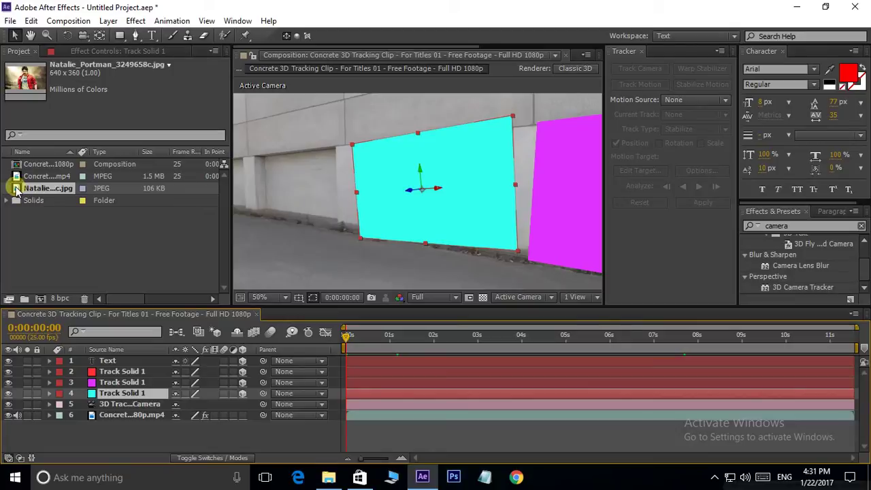
drag(17, 190, 436, 181)
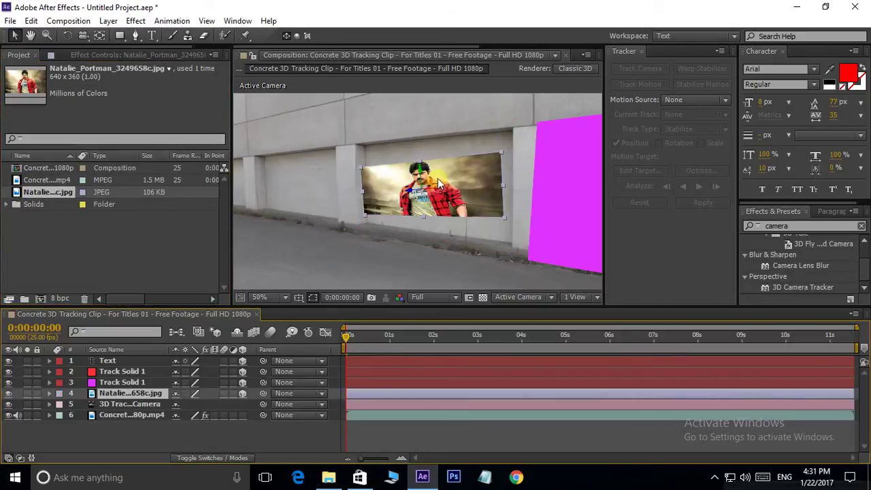
- Enlarge the first photo to cover the wall panel, then hide it
click(557, 192)
drag(502, 153, 514, 117)
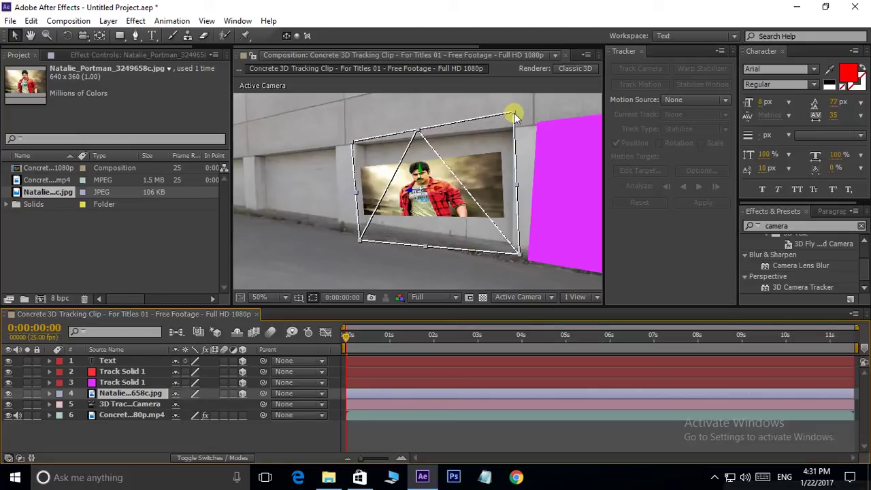
drag(513, 113, 514, 113)
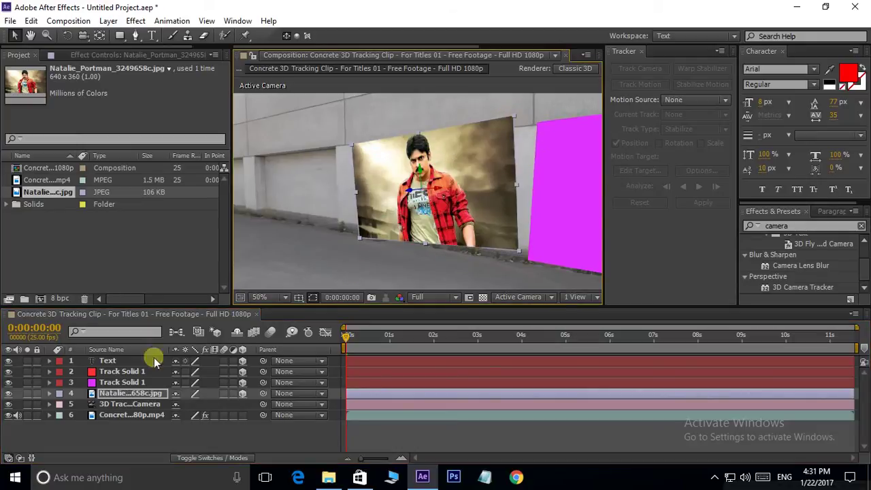
click(8, 394)
drag(446, 239, 330, 176)
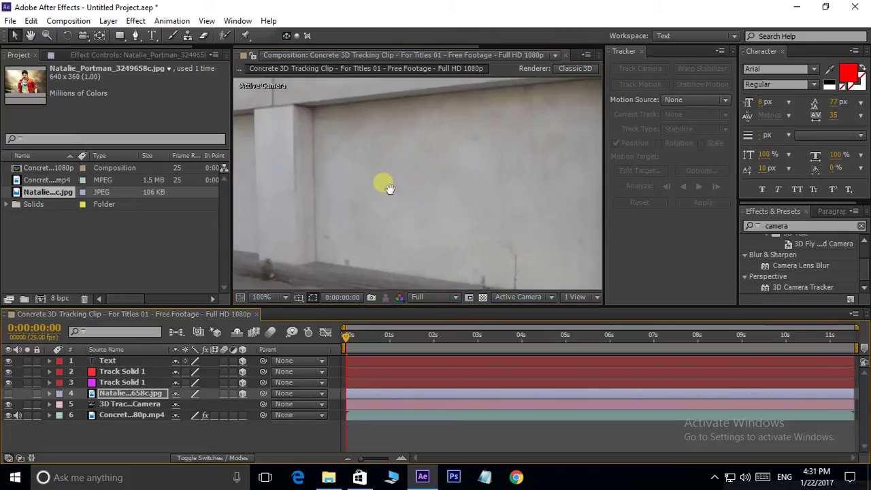
- Draw a closed Pen mask on the panel, show the photo, and check it at 0:00:04:13
click(136, 36)
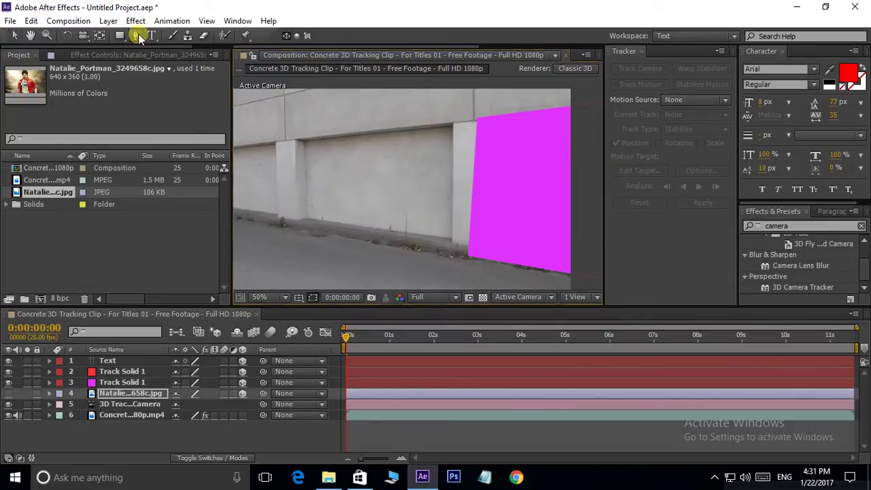
click(303, 142)
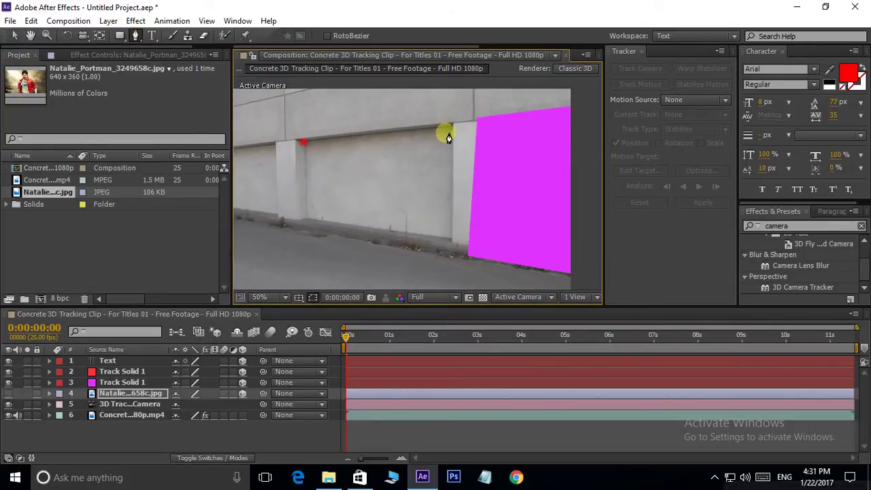
click(451, 239)
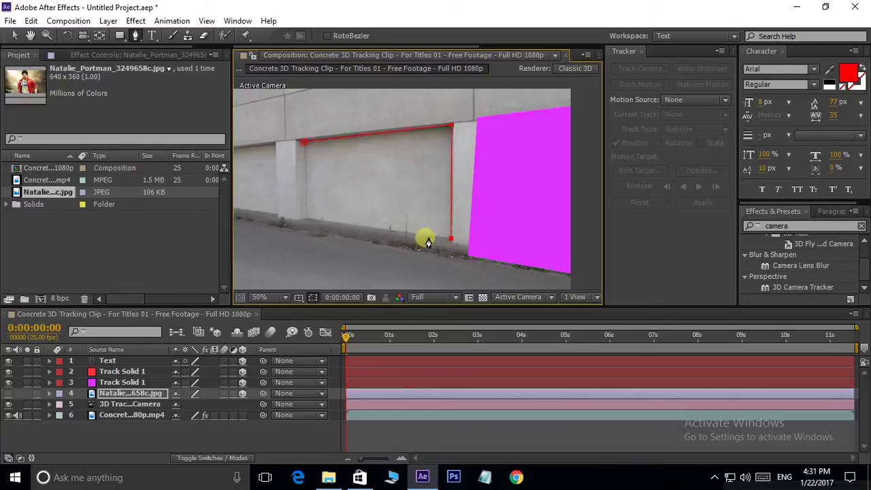
click(303, 143)
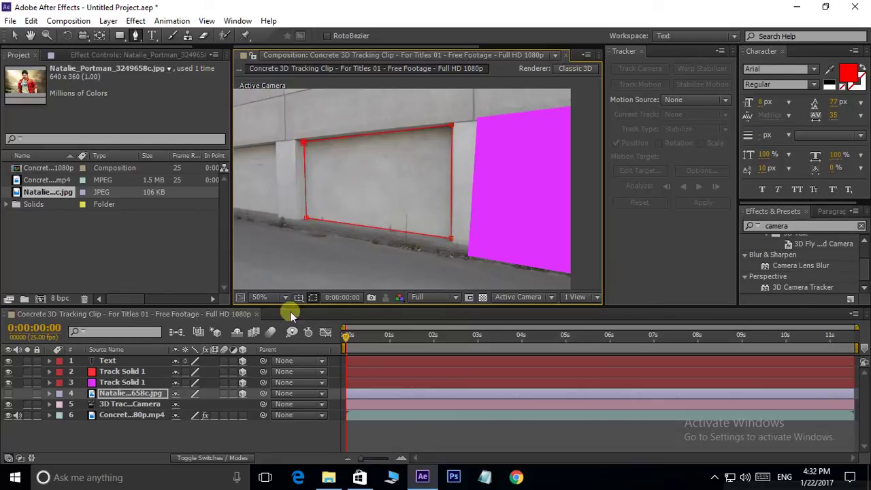
click(8, 393)
drag(395, 213, 345, 216)
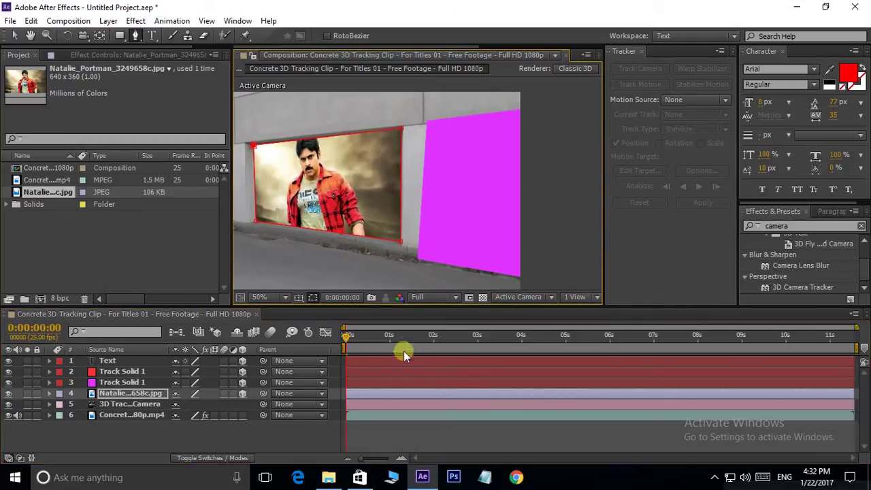
drag(403, 338, 575, 338)
drag(512, 340, 541, 334)
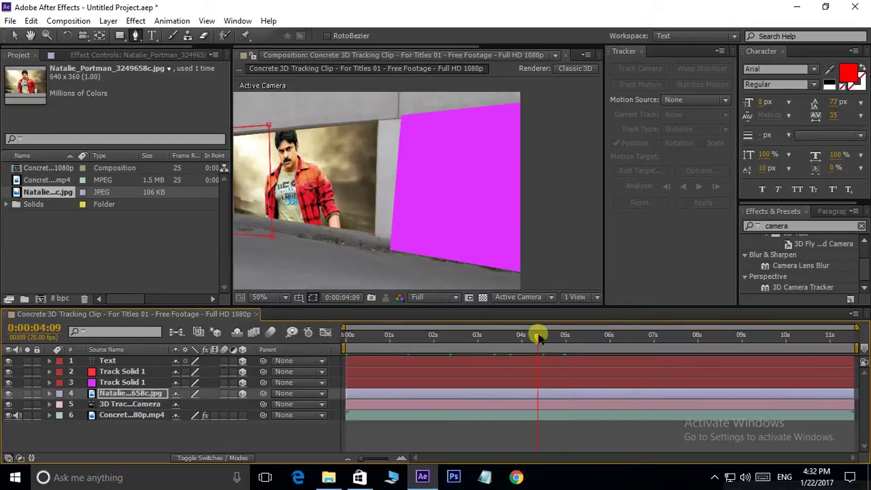
- Import the second photo and Alt-drag it onto the magenta Track Solid 1 to replace it
double_click(60, 242)
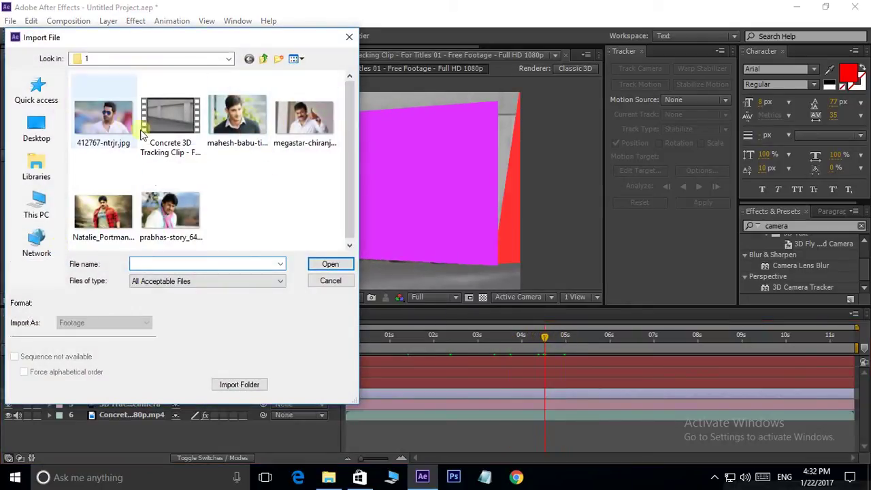
click(303, 124)
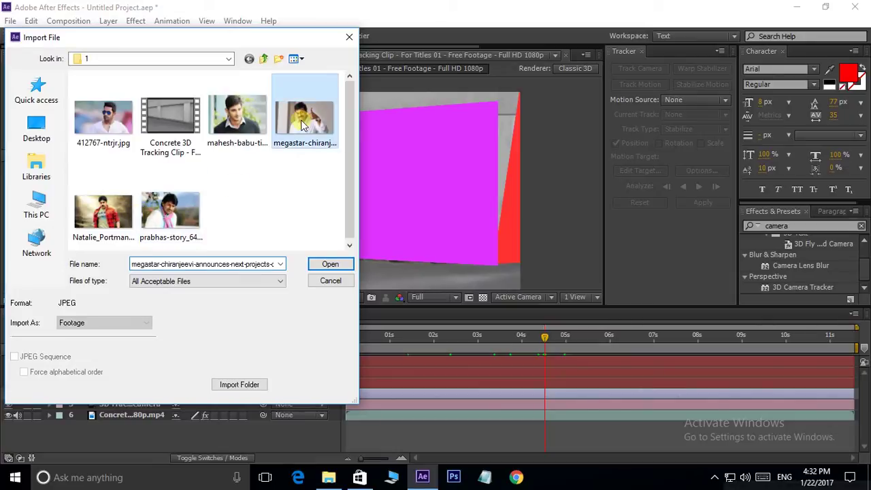
click(330, 264)
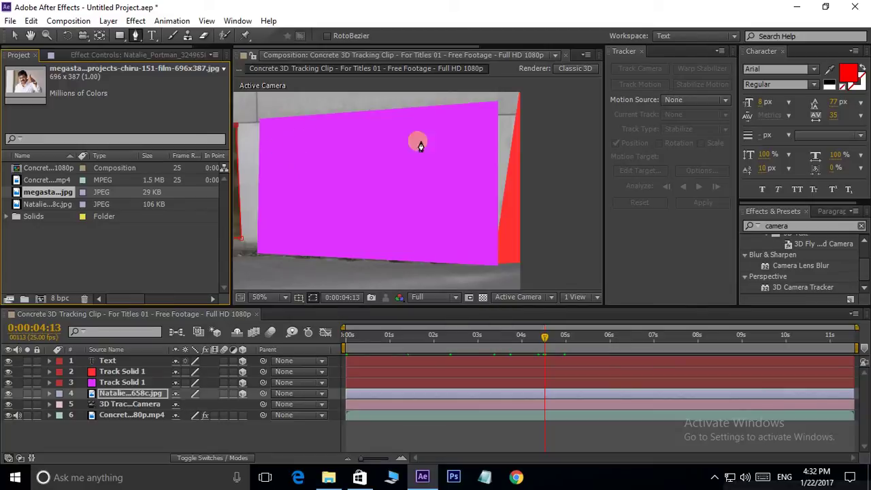
click(109, 382)
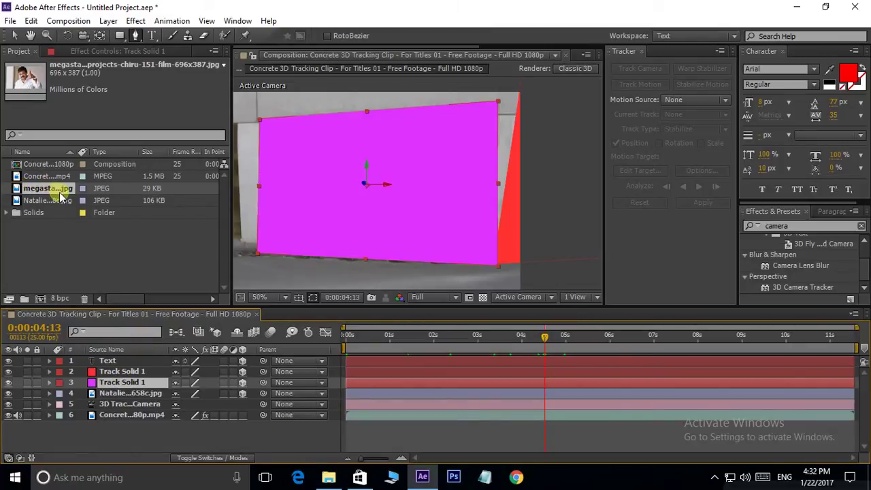
drag(17, 191, 387, 190)
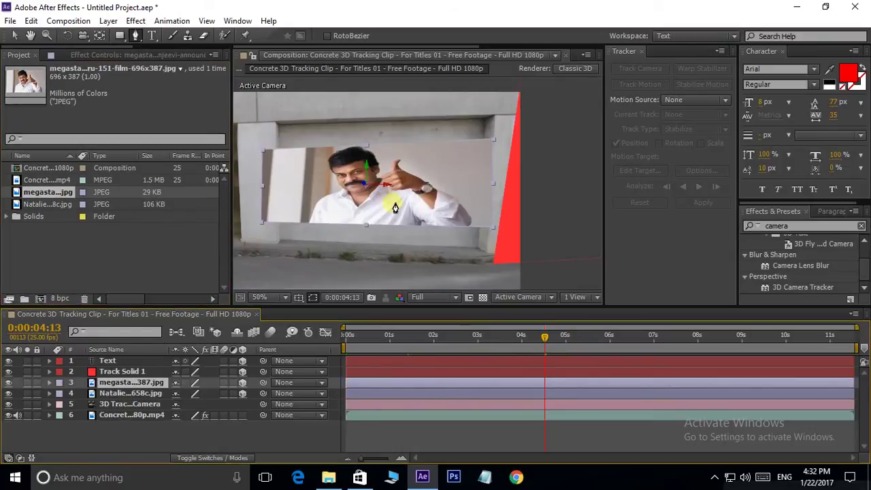
- Enlarge the second photo past the garage-door panel edges, then hide it
key(v)
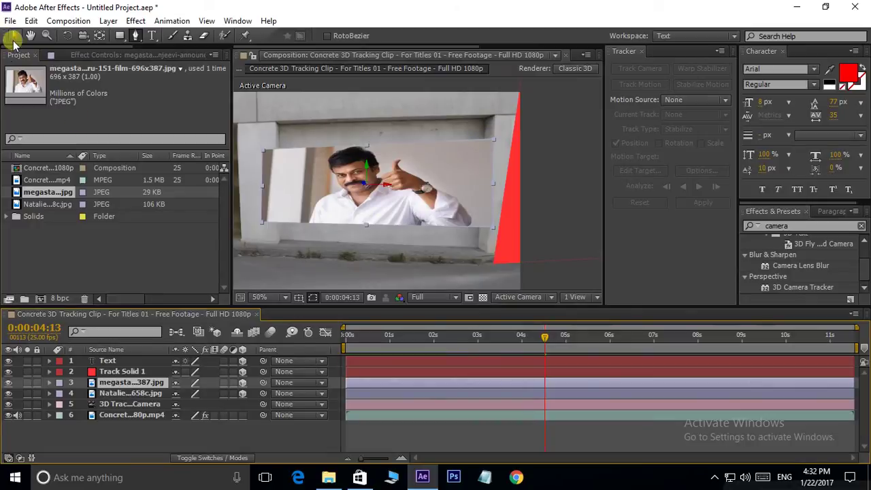
drag(492, 136, 509, 93)
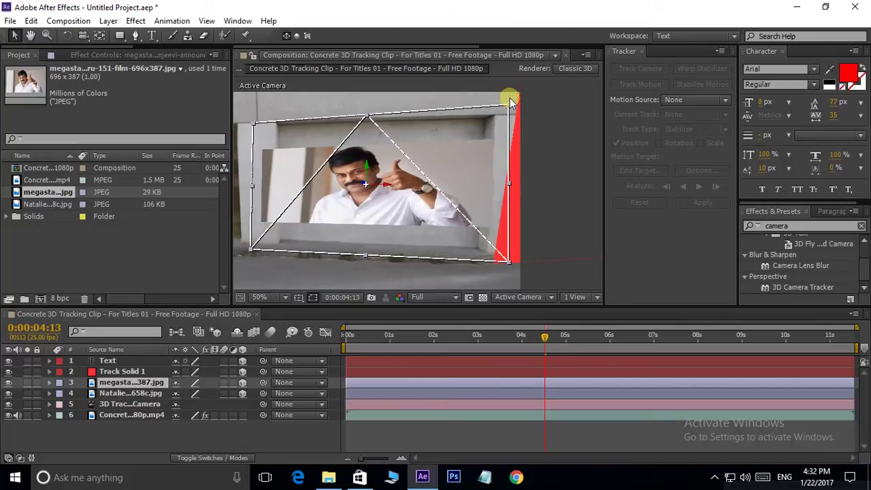
drag(508, 90, 510, 94)
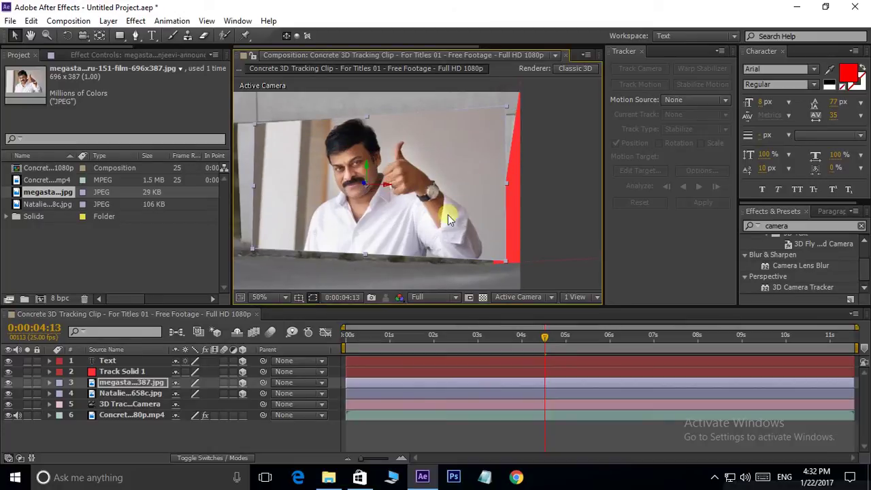
click(8, 382)
- Mask the second photo to the garage-door panel's four corners, briefly showing it to check the fit
click(135, 35)
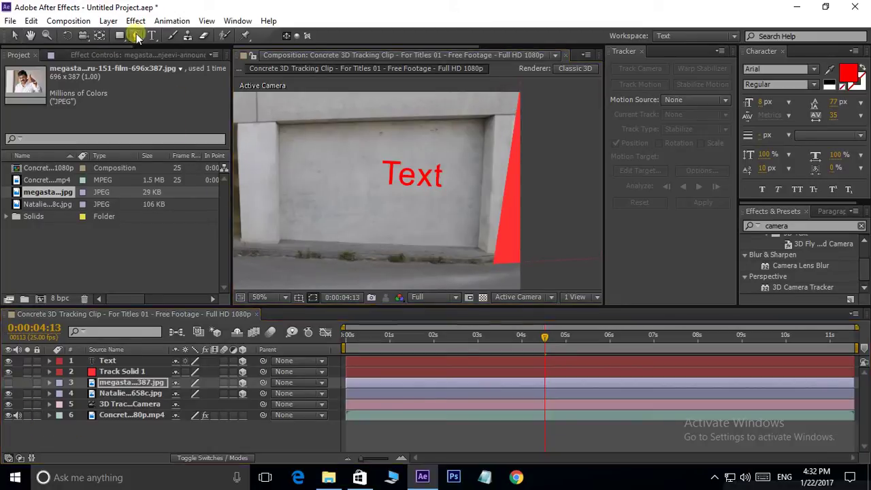
click(278, 125)
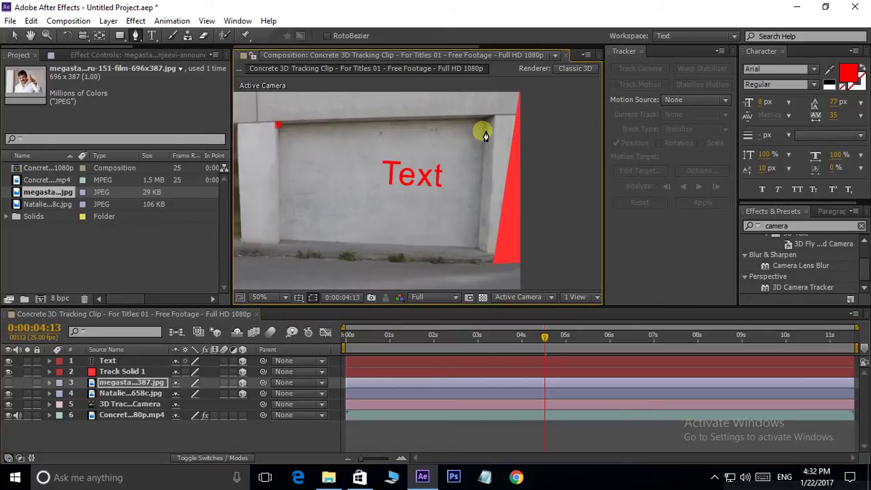
click(484, 120)
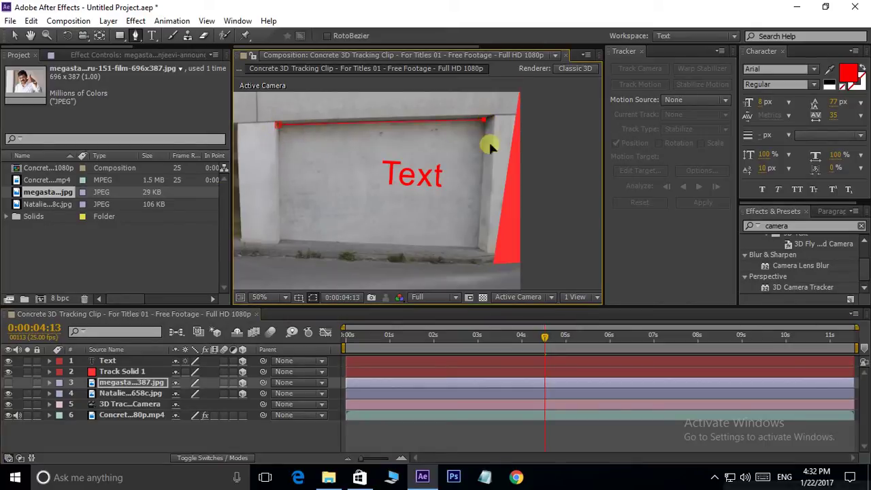
click(477, 248)
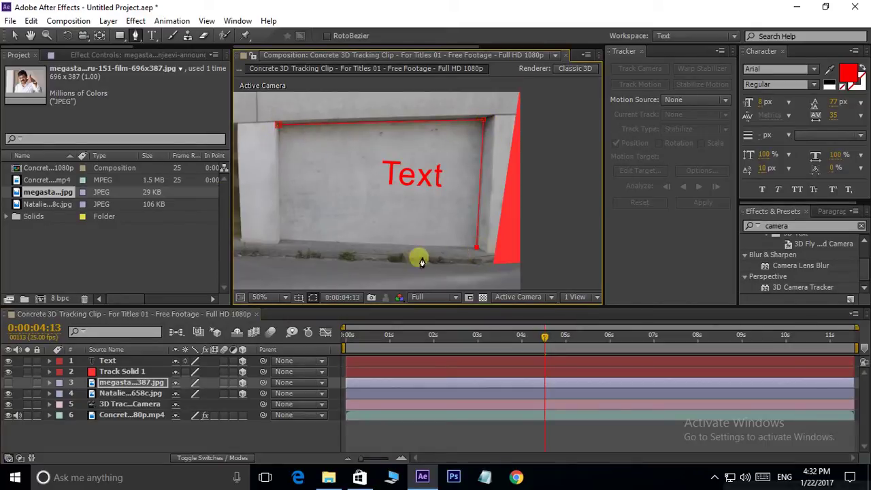
click(282, 240)
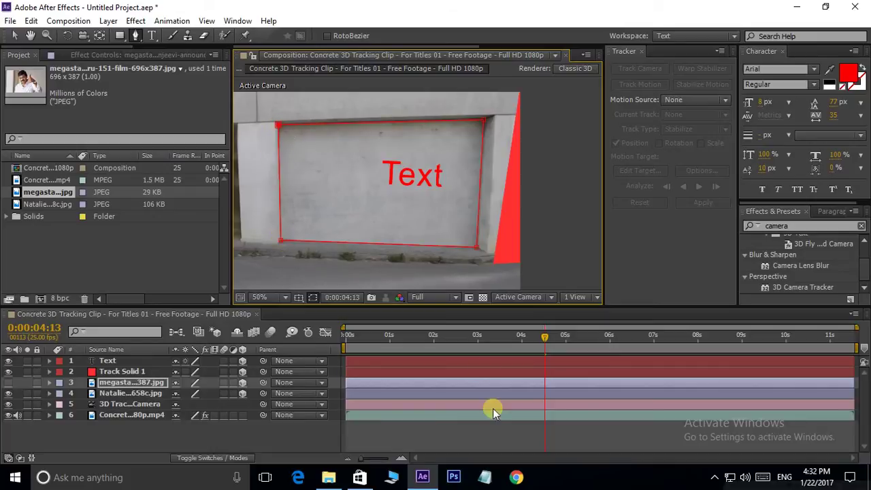
click(8, 382)
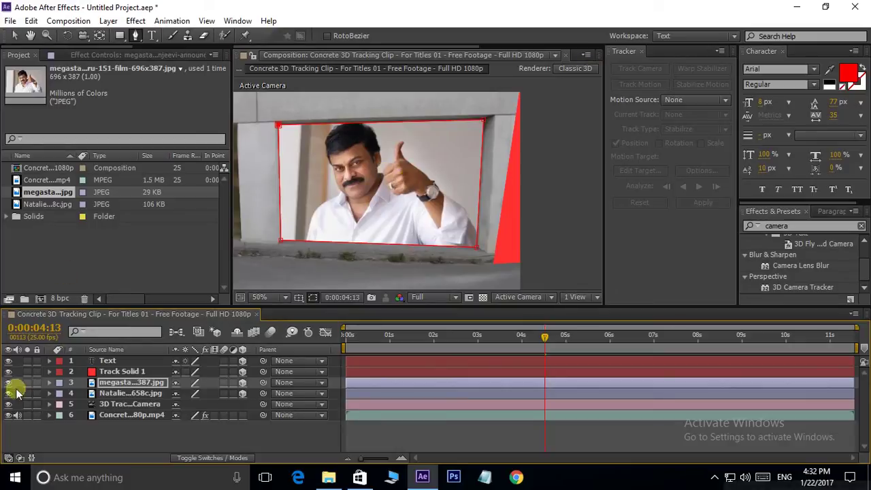
click(8, 382)
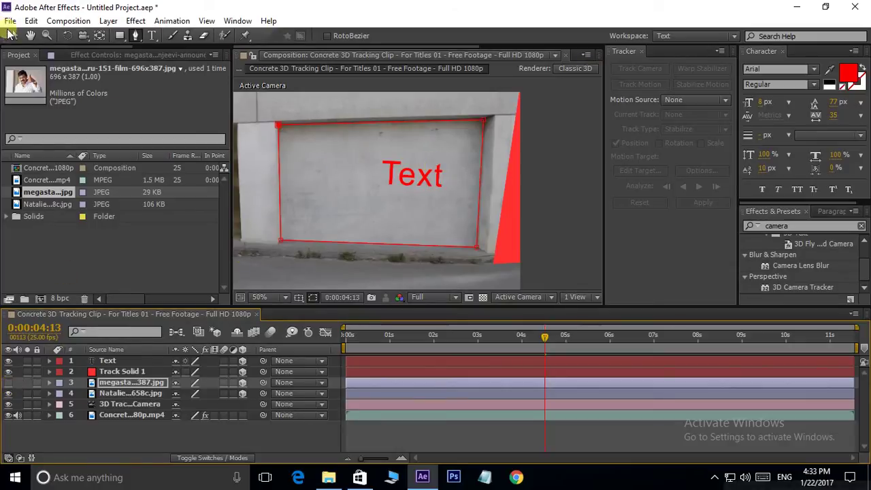
click(13, 34)
- Move the Text layer down onto the pavement and go to frame 0:00:07:07
click(113, 362)
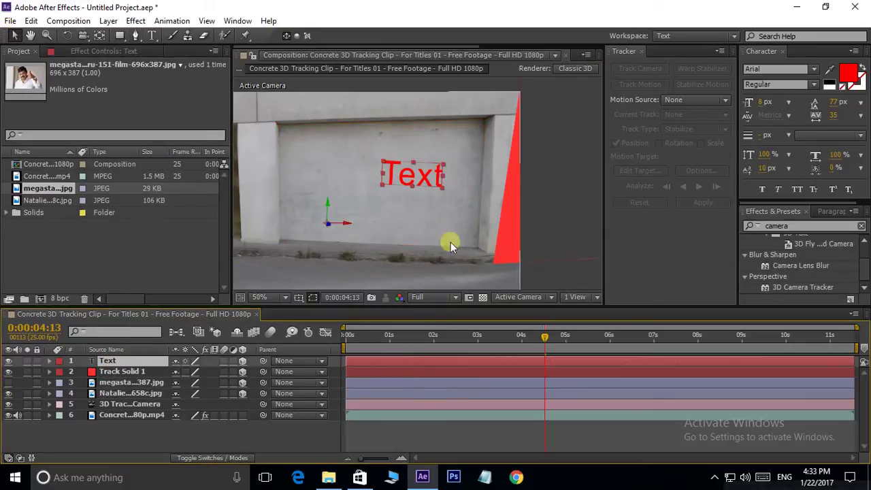
mouse_move(412, 175)
mouse_down()
mouse_move(412, 262)
mouse_move(403, 272)
mouse_up()
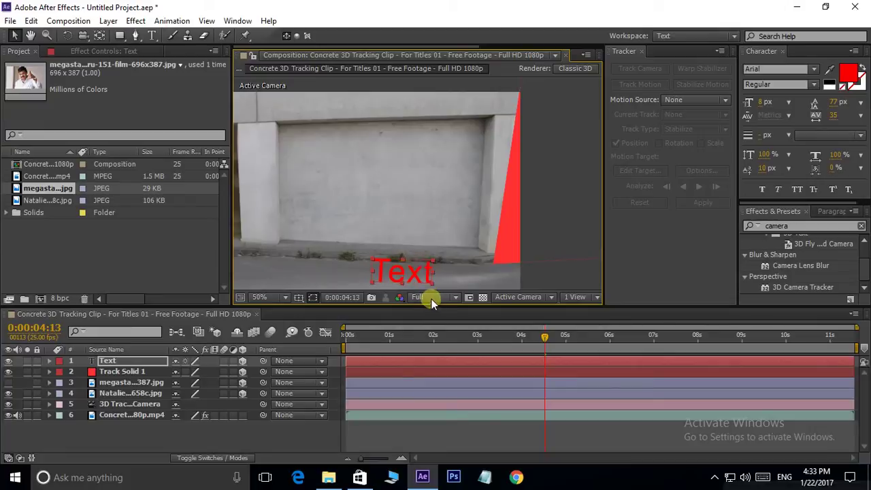
drag(413, 229, 377, 211)
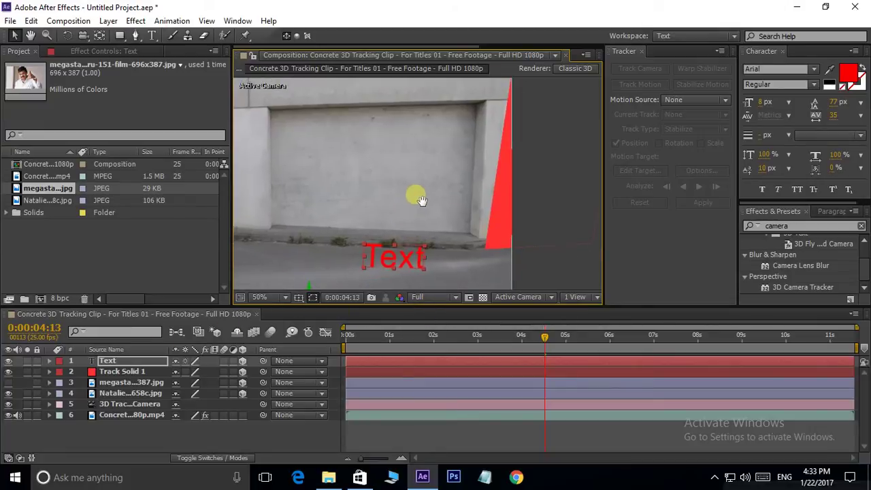
drag(676, 335, 666, 334)
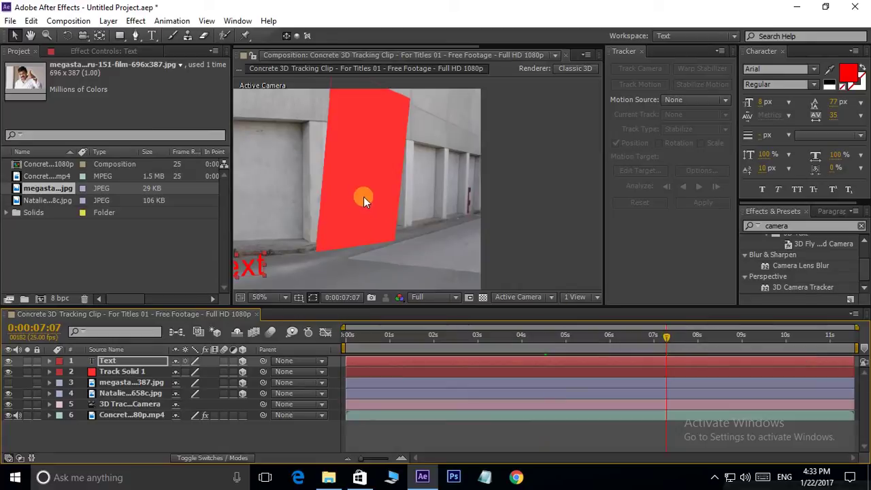
- Import the third photo and Alt-drag it onto the red tracking solid to replace it
double_click(84, 238)
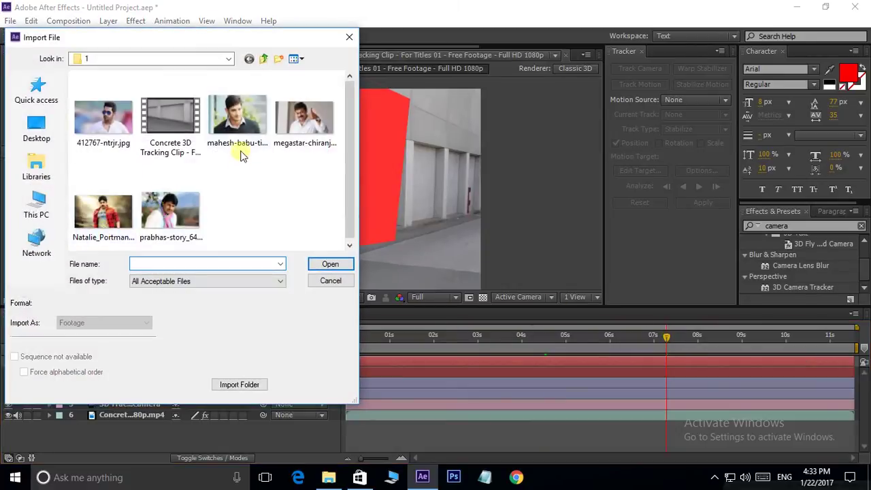
click(169, 208)
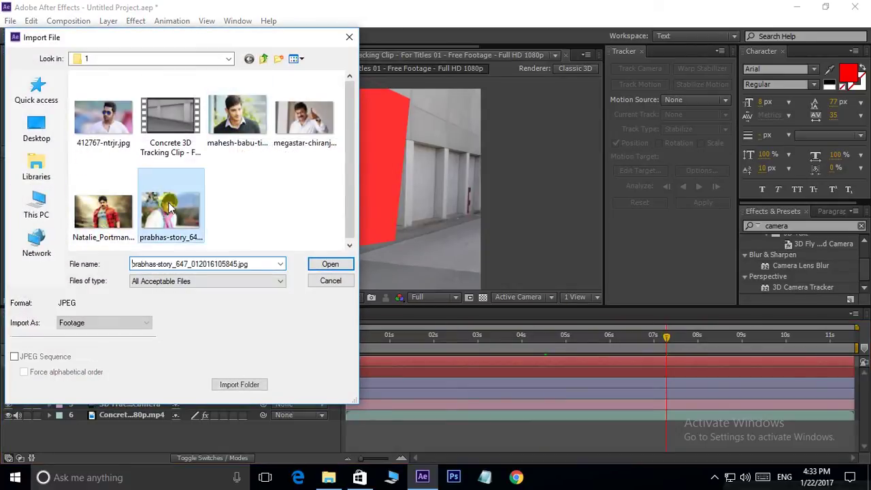
click(344, 266)
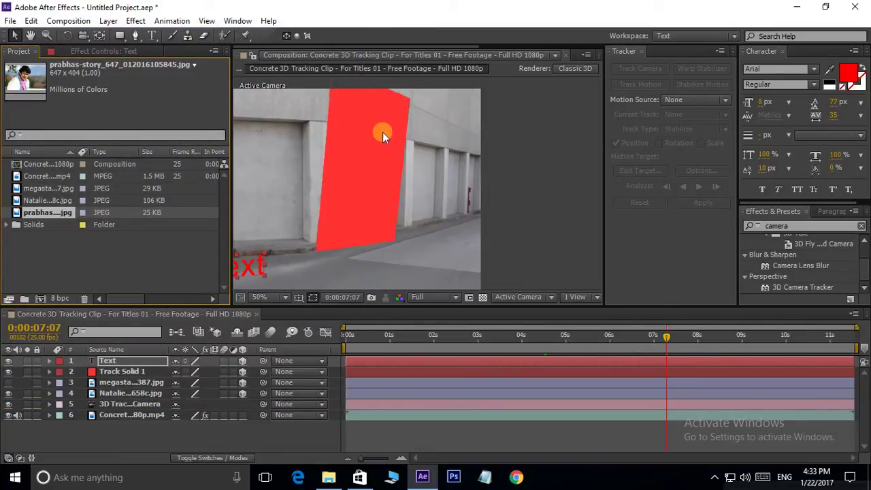
click(129, 373)
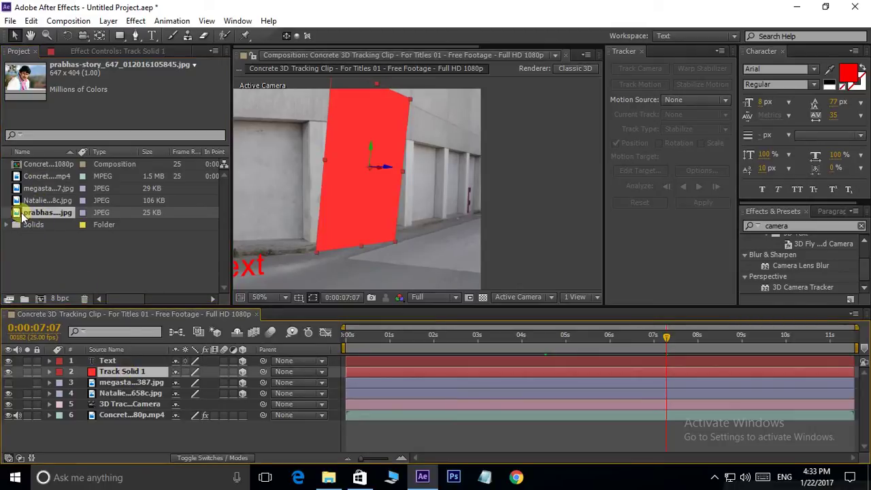
mouse_move(18, 214)
mouse_down()
mouse_move(362, 179)
mouse_move(400, 185)
mouse_up()
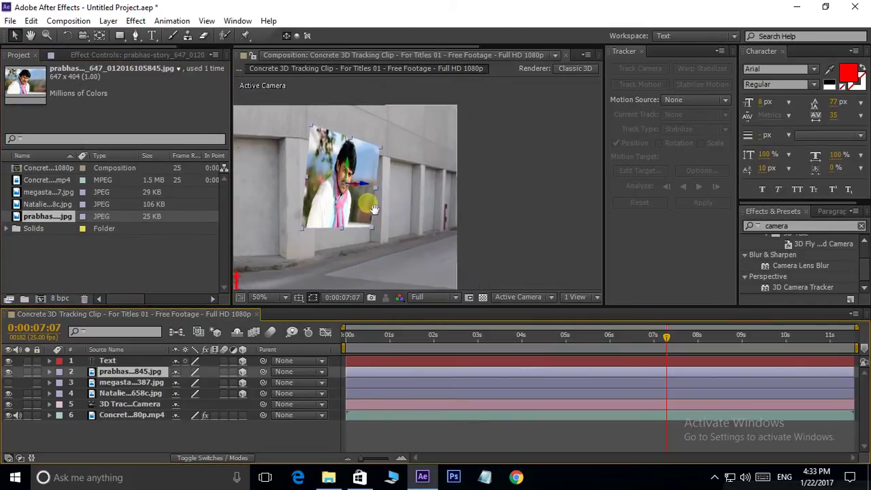
- Drag the pink-scarf photo into line with the farther wall panel
drag(329, 219, 346, 219)
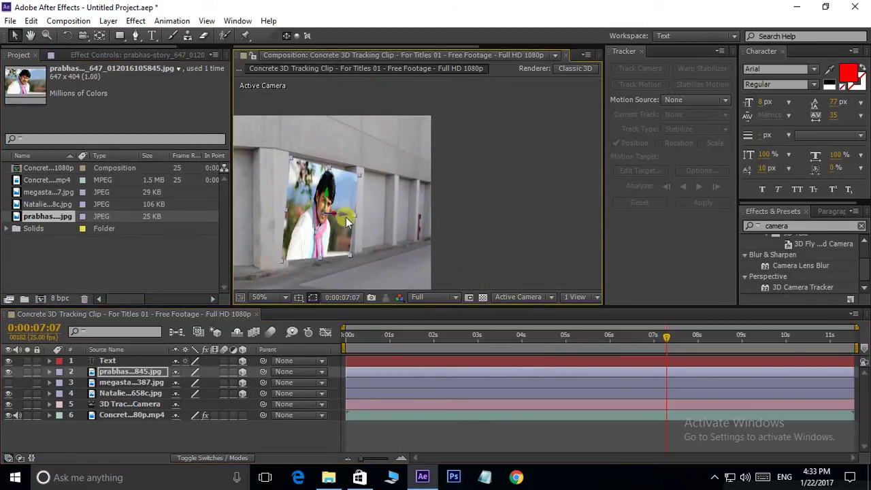
mouse_move(361, 176)
mouse_down()
mouse_move(379, 151)
mouse_move(370, 168)
mouse_up()
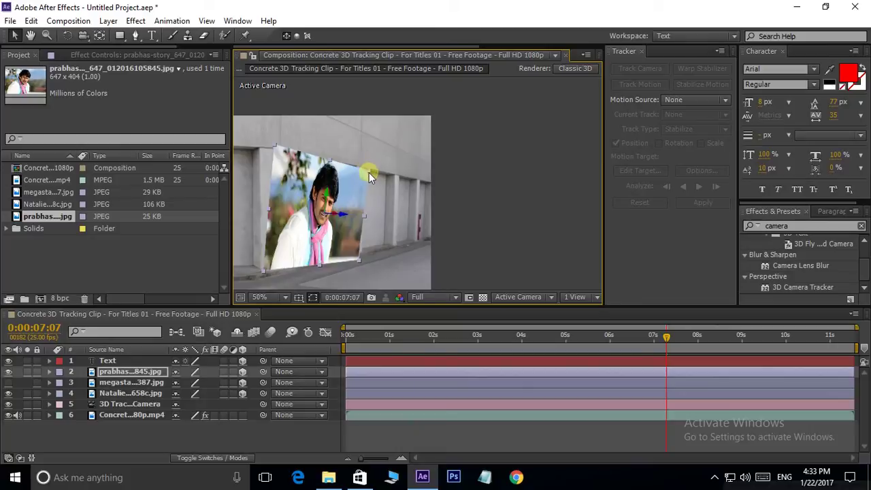
drag(371, 171, 341, 182)
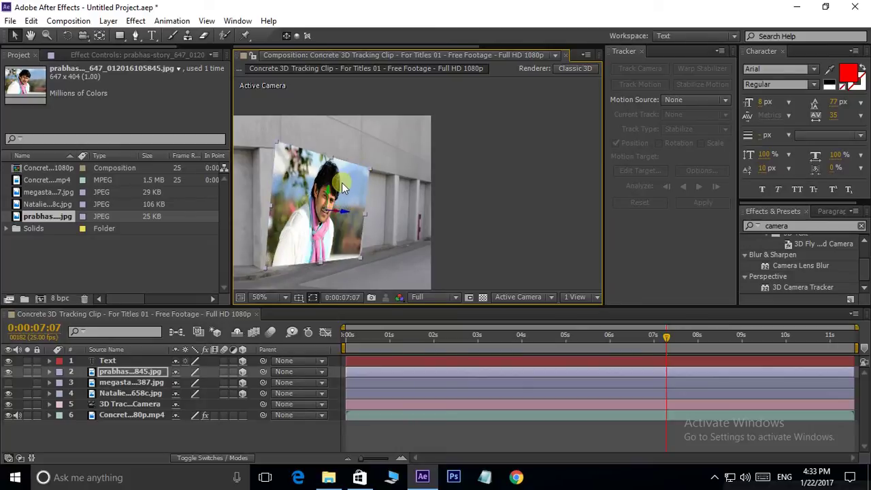
- Hide the pink-scarf photo and switch to the Pen tool, briefly showing it to check position
click(8, 372)
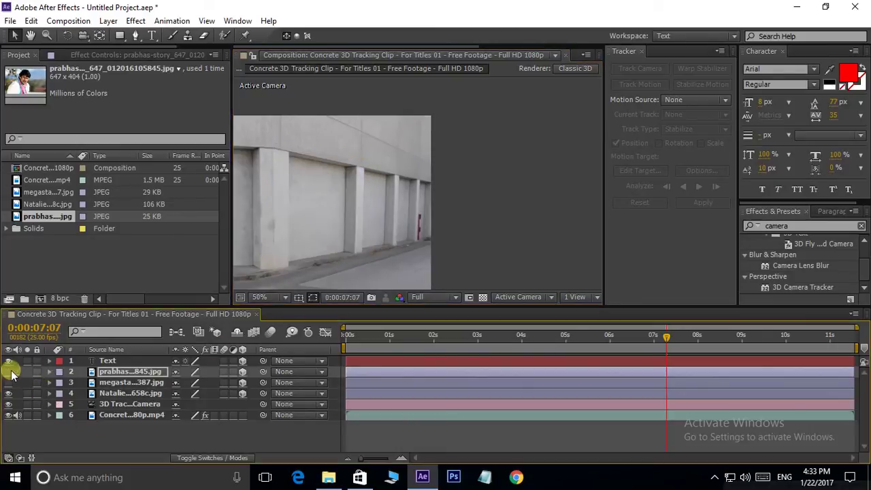
click(135, 36)
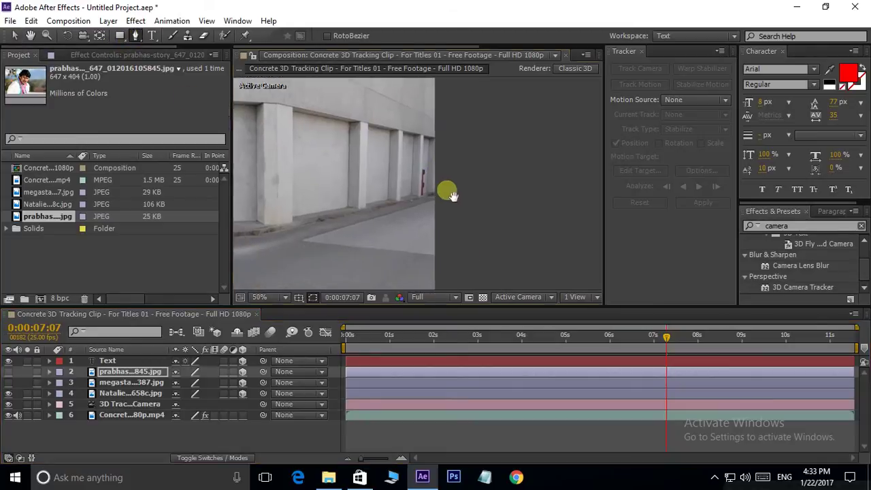
scroll(370, 208, up, 2)
scroll(389, 170, down, 1)
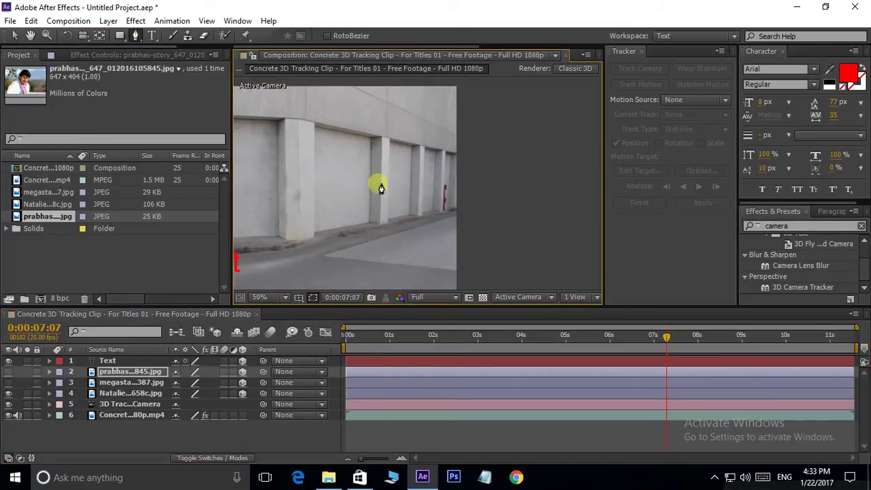
scroll(375, 190, down, 1)
click(8, 371)
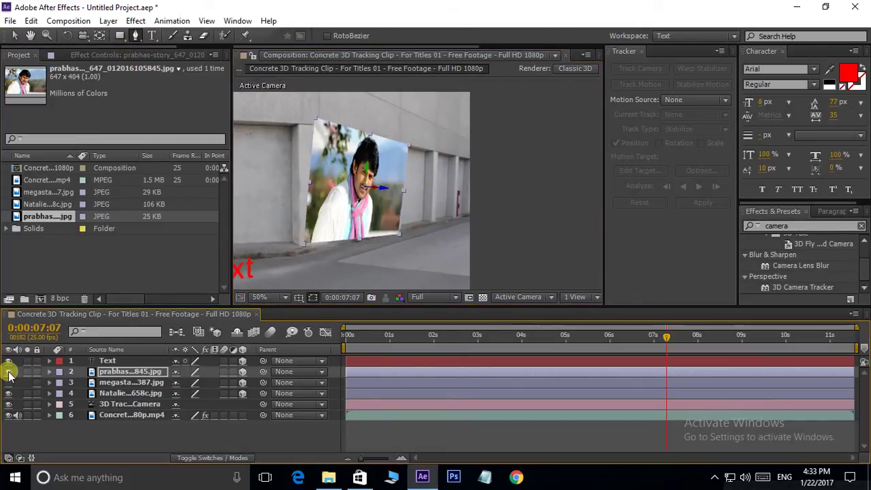
click(8, 372)
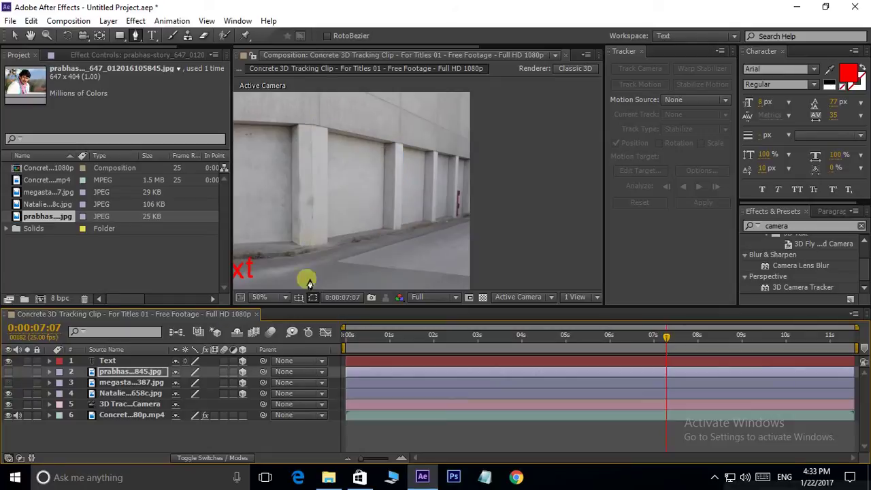
- Draw a closed mask on the farther wall panel and show both the thumbs-up and pink-scarf photos
click(384, 145)
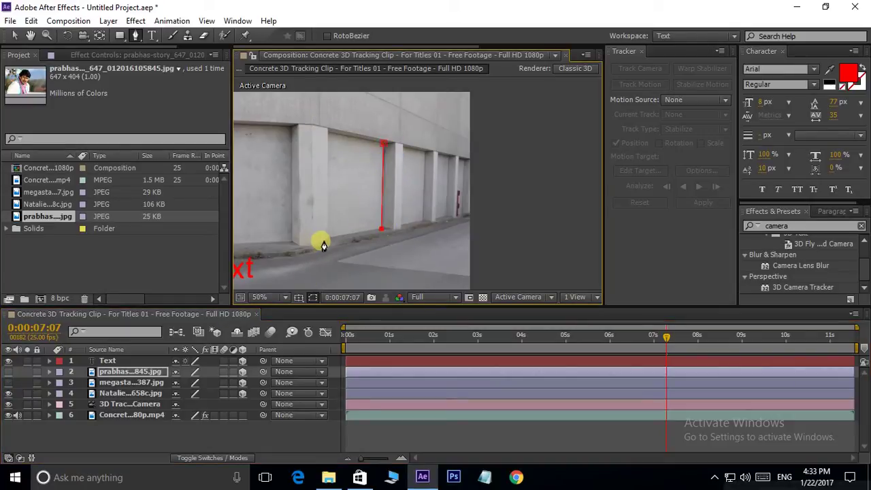
click(328, 132)
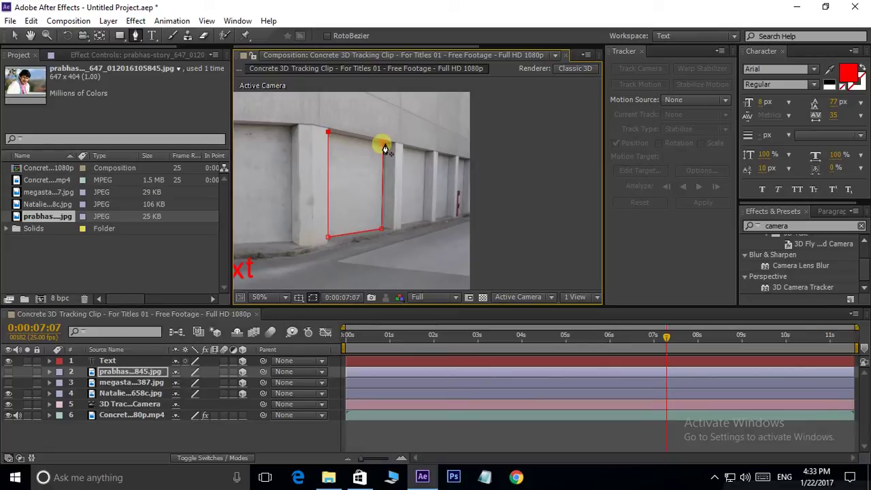
click(384, 148)
scroll(412, 257, down, 3)
scroll(370, 229, up, 1)
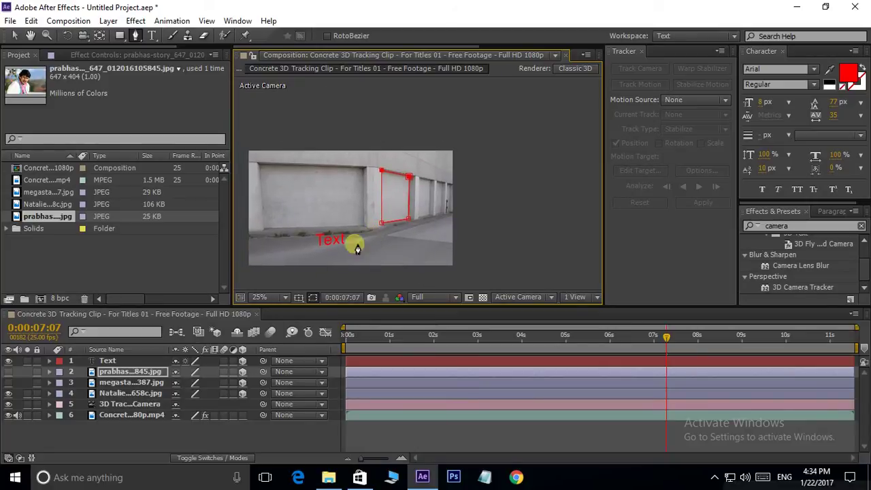
click(8, 383)
click(8, 371)
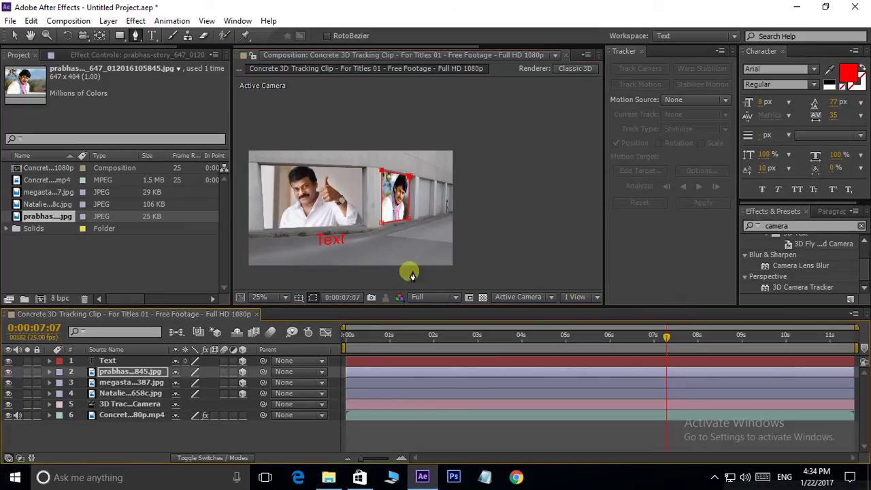
click(14, 36)
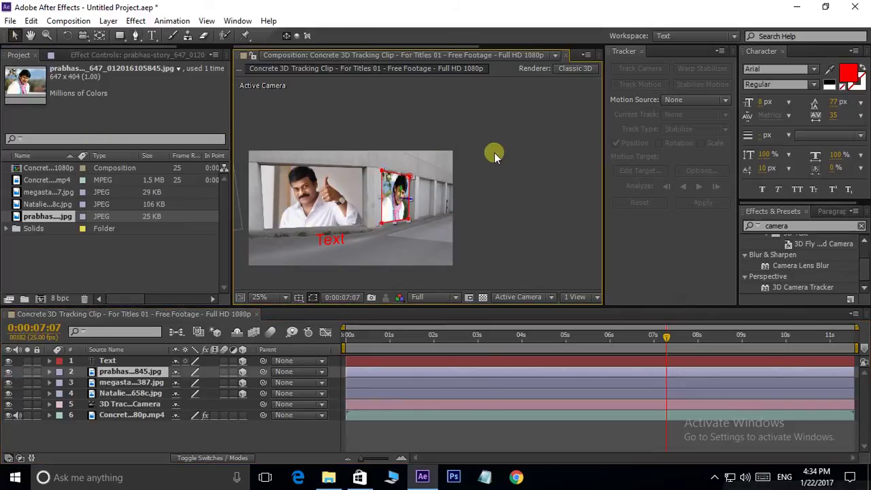
- Replace the ground text 'Text' with 'Telugu' and jump back to the start of the clip
scroll(361, 247, up, 1)
scroll(361, 259, up, 1)
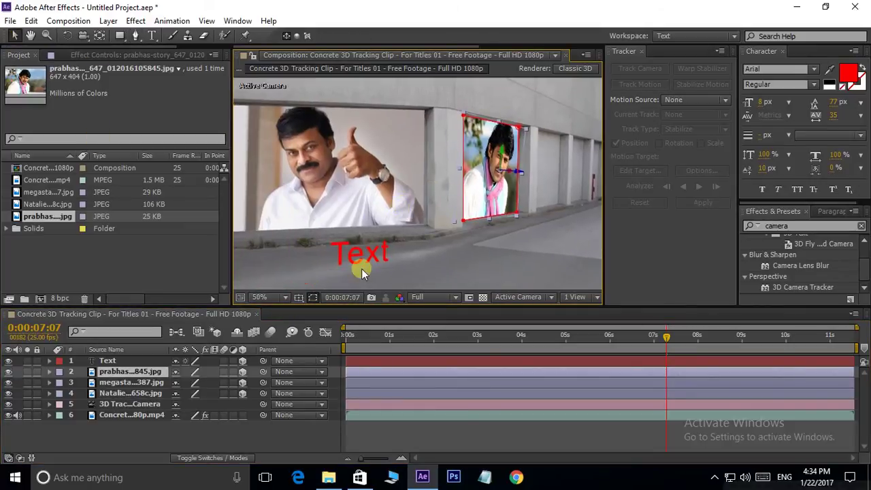
click(370, 261)
double_click(370, 257)
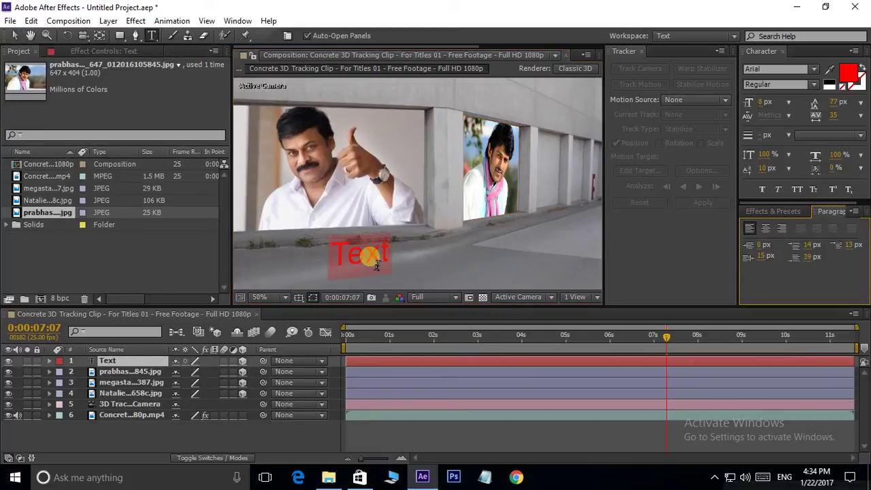
drag(395, 257, 343, 264)
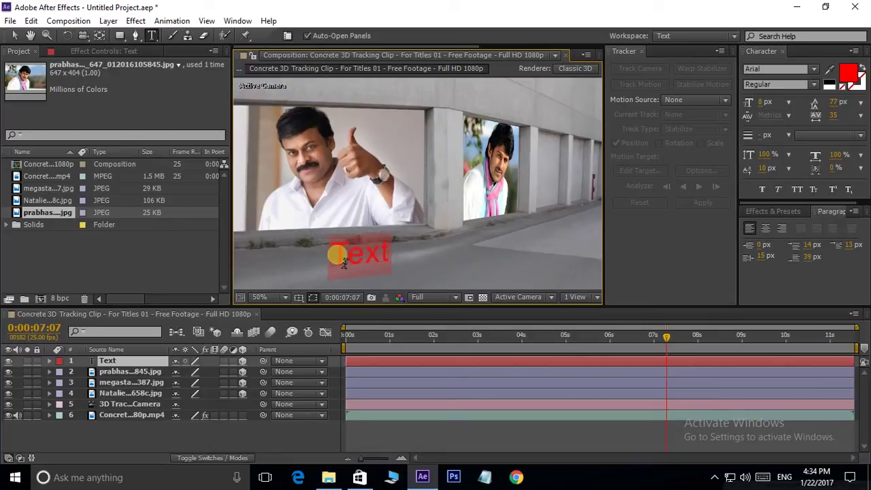
key(BackSpace)
text(lugu)
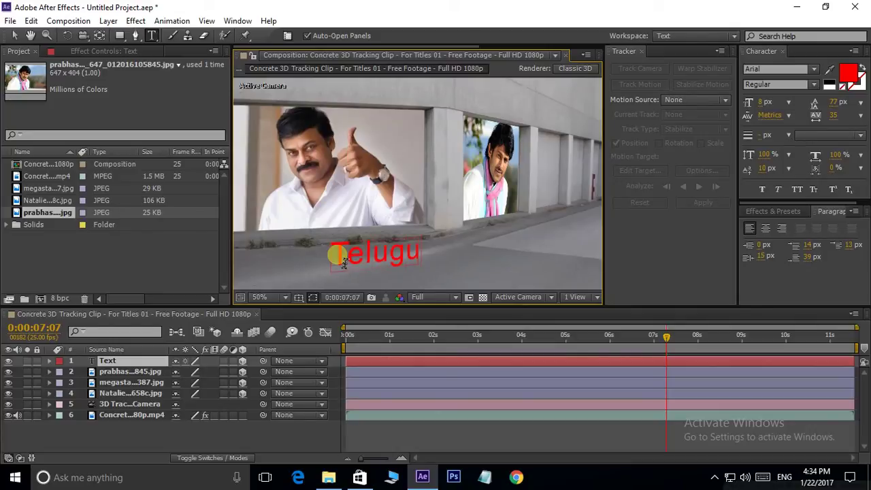
click(13, 35)
click(482, 254)
click(420, 246)
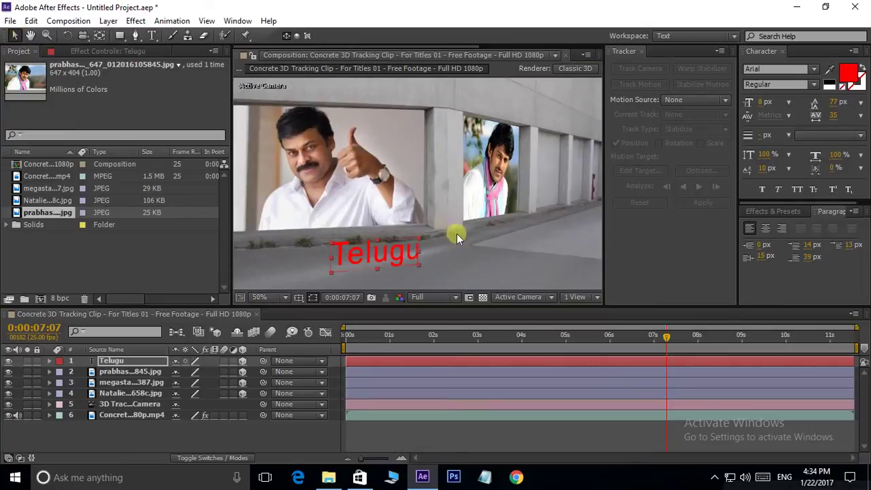
key(Home)
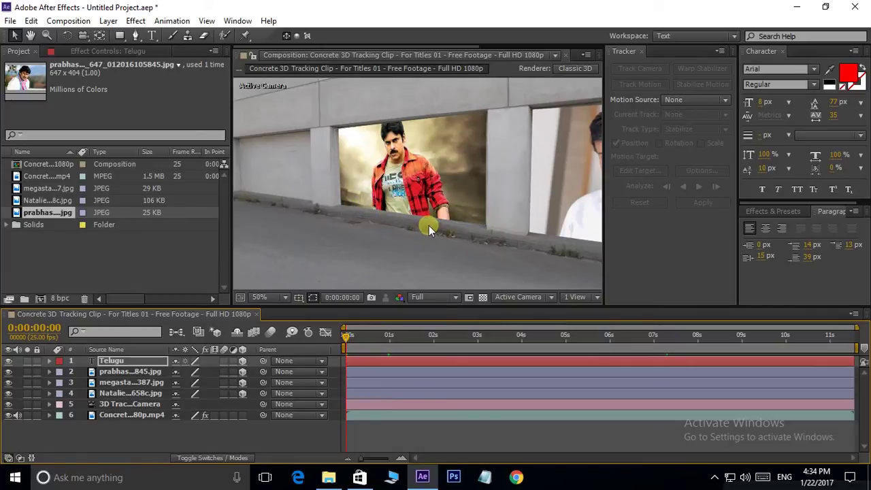
- Maximize the Composition panel and play the tracked clip to check the photos and Telugu text
key(grave)
drag(446, 240, 428, 177)
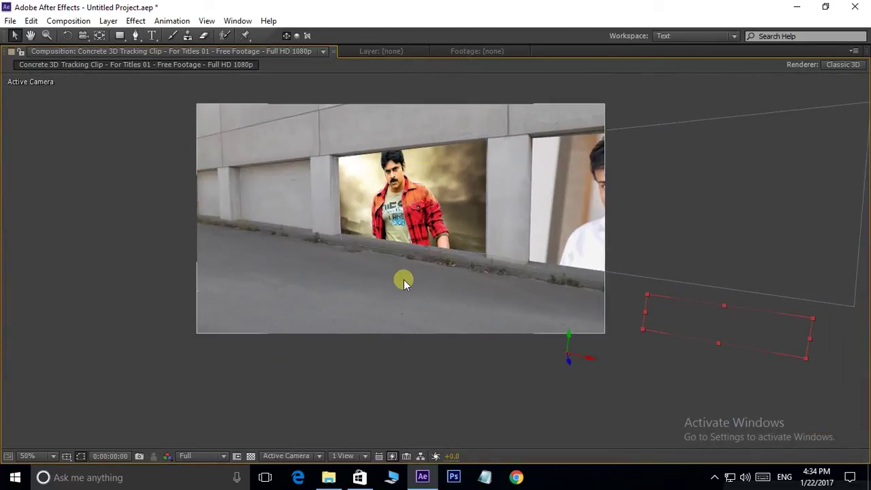
drag(397, 286, 412, 323)
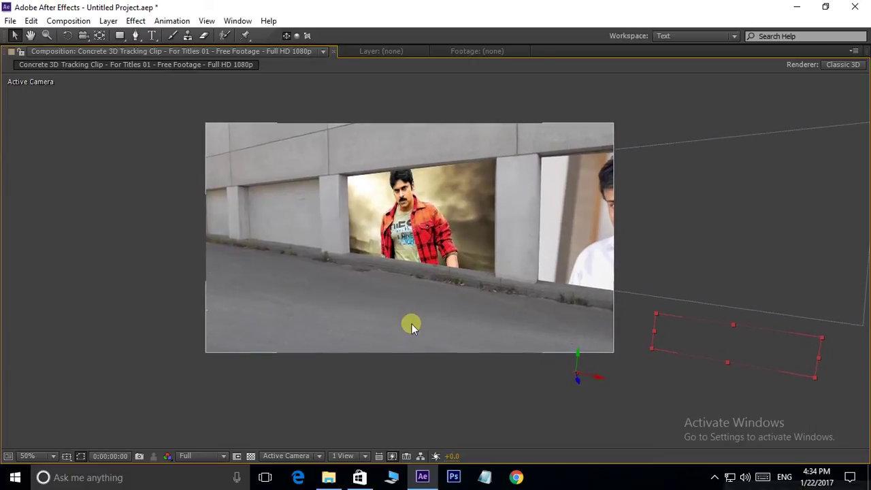
key(space)
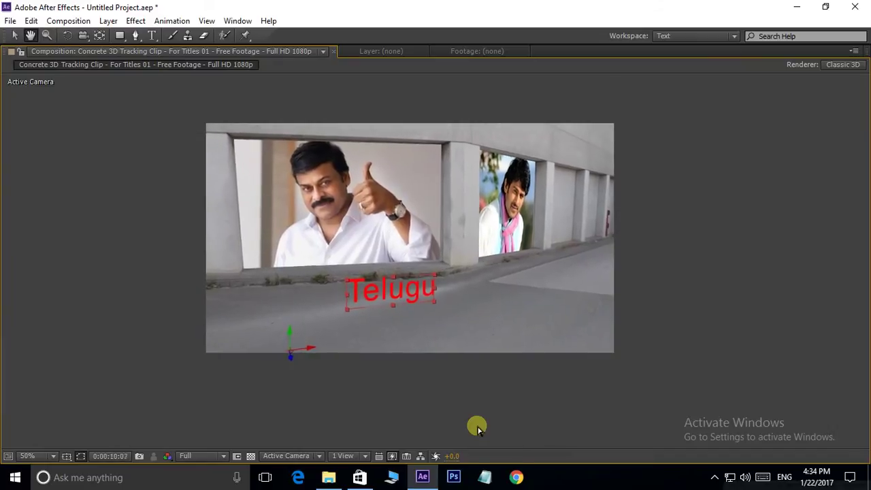
key(space)
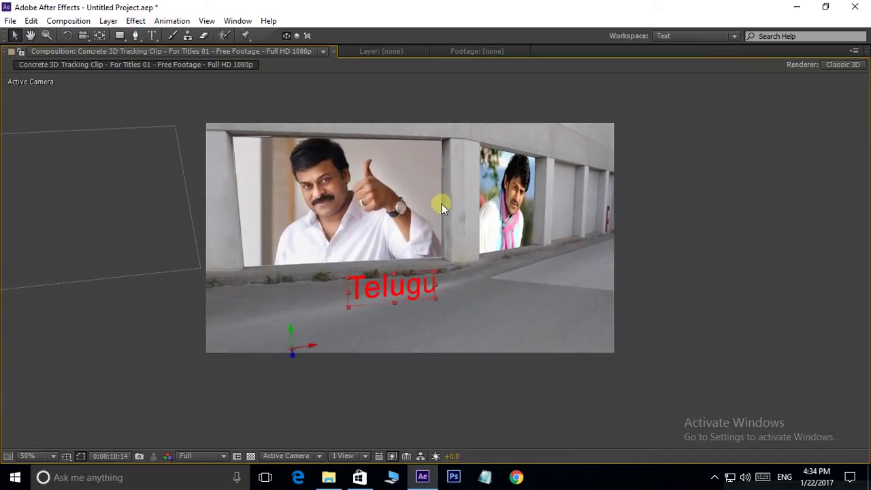
- Deselect the Telugu layer, resume the preview, then restore the normal workspace
click(365, 377)
key(space)
key(space)
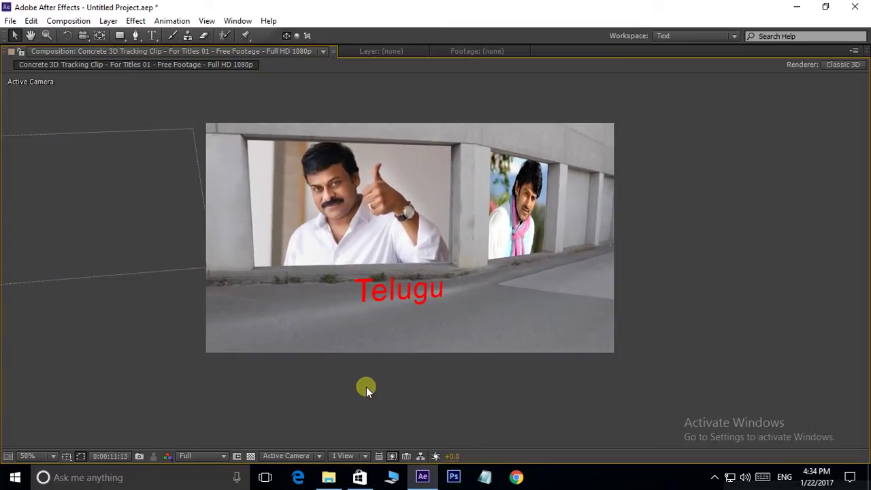
key(grave)
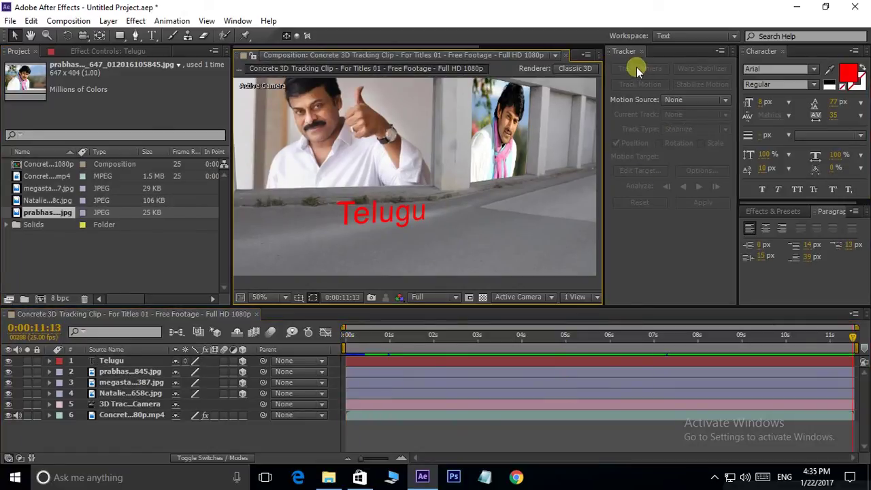
- Scrub the current-time indicator back to 0:00:00:00, showing the first photo set into the wall
scroll(468, 206, down, 1)
scroll(458, 186, up, 1)
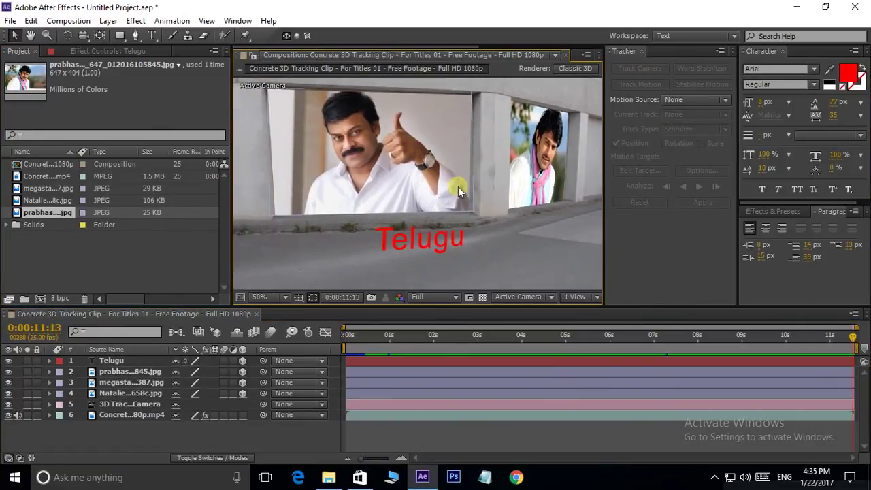
drag(412, 336, 346, 335)
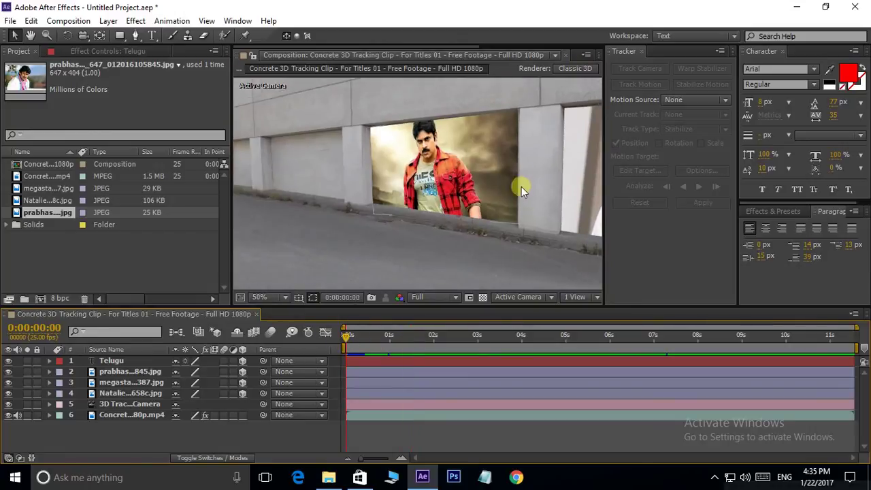
scroll(521, 186, right, 2)
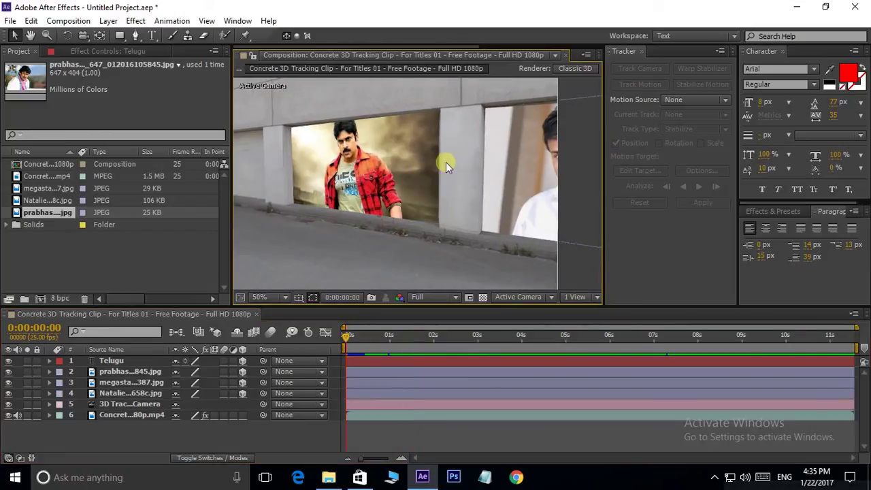